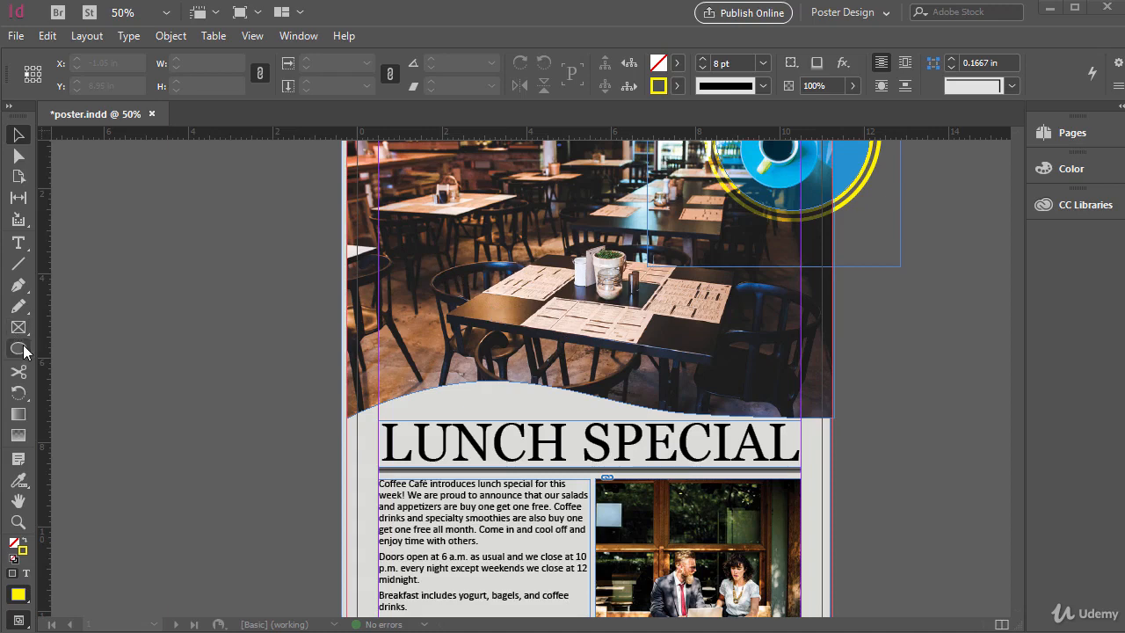
Draw a yellow-outlined oval about 3.9 by 3.63 in overlapping the poster's left edge and send it to the back
left_click_drag(255, 277, 420, 430)
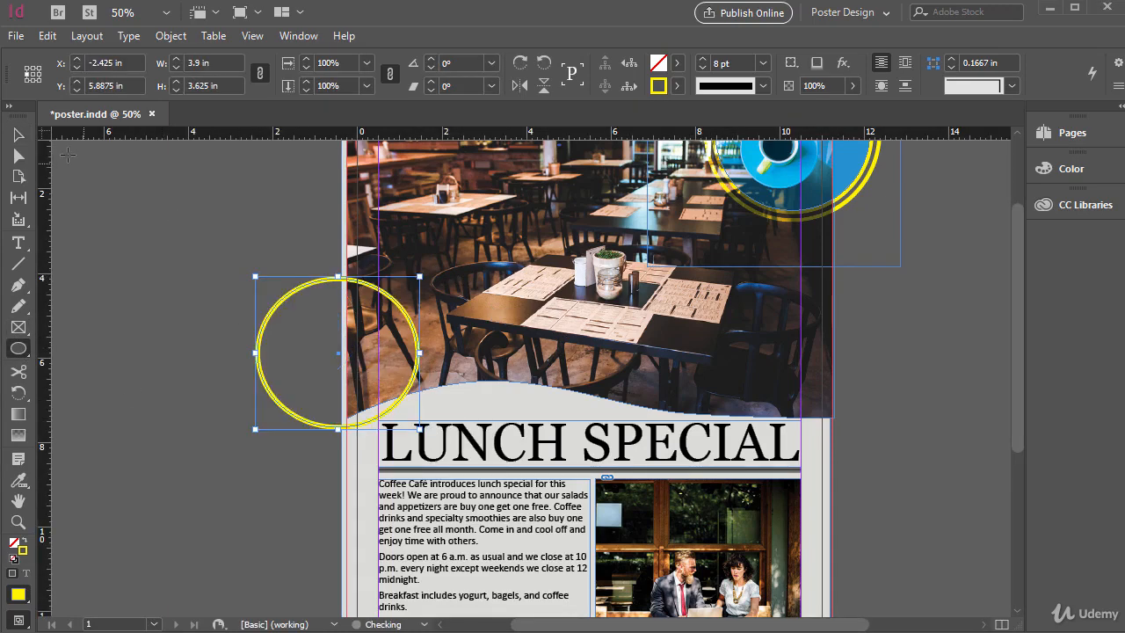
left_click(17, 134)
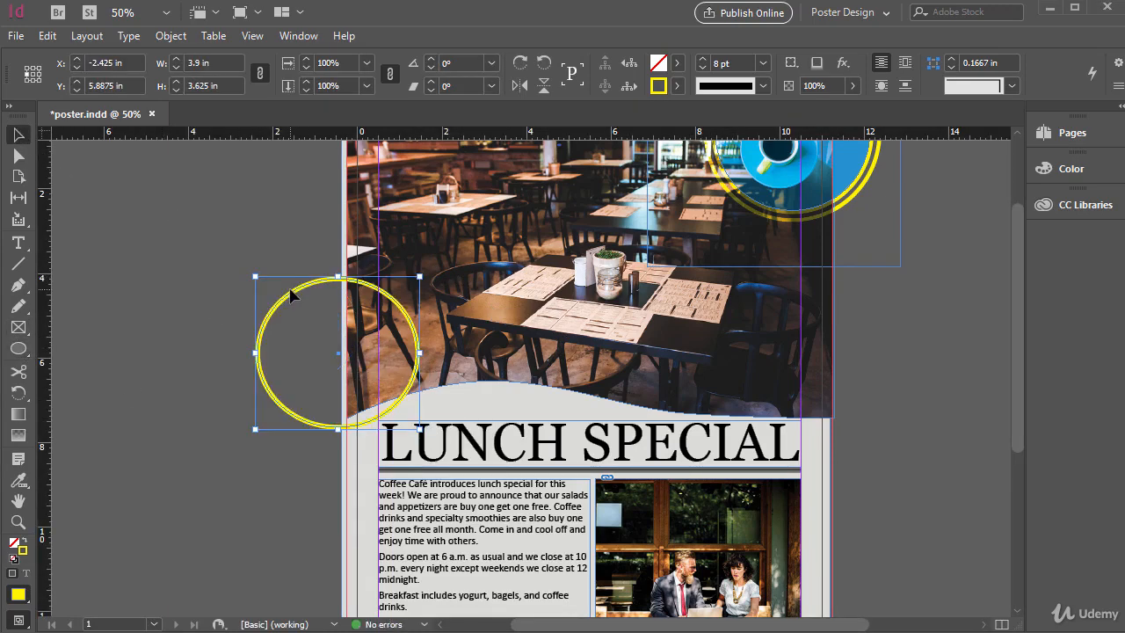
key("ctrl+shift+bracketleft")
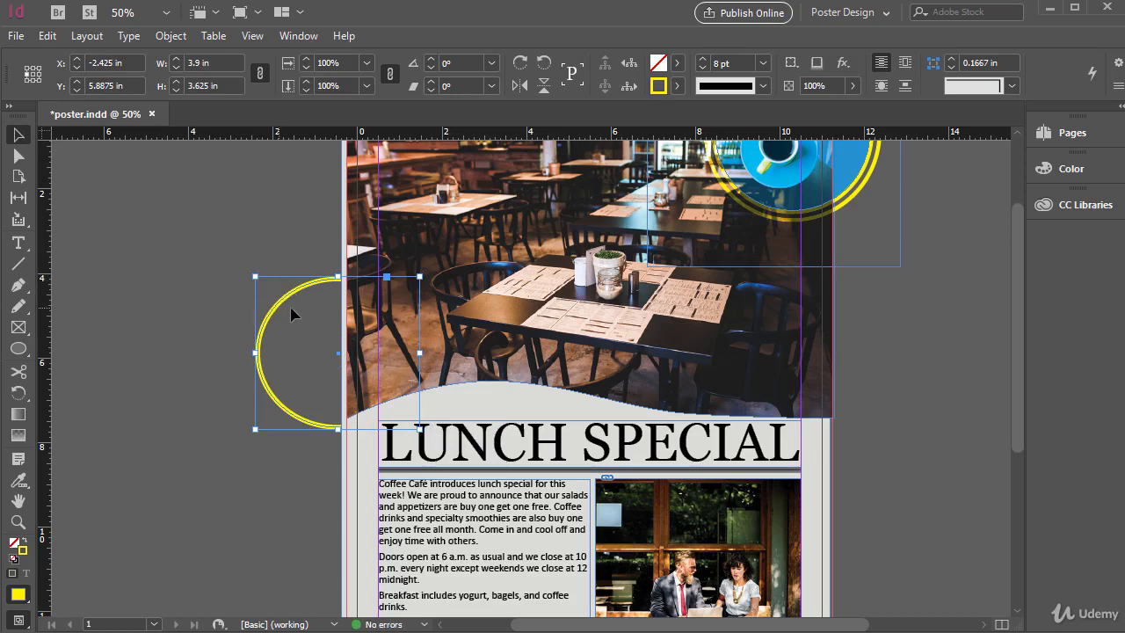
Move the oval fully behind the restaurant photo, to about X 1.05 in, Y 4.6 in, and deselect it
left_click_drag(278, 307, 425, 251)
scroll(578, 434, "up", 1)
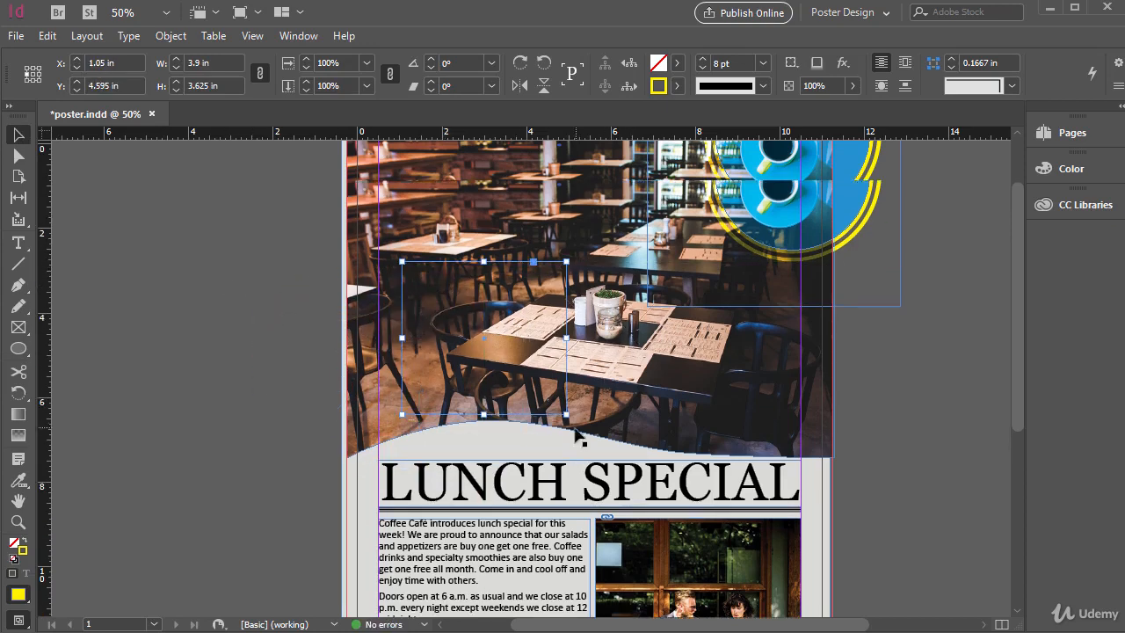
left_click(249, 344)
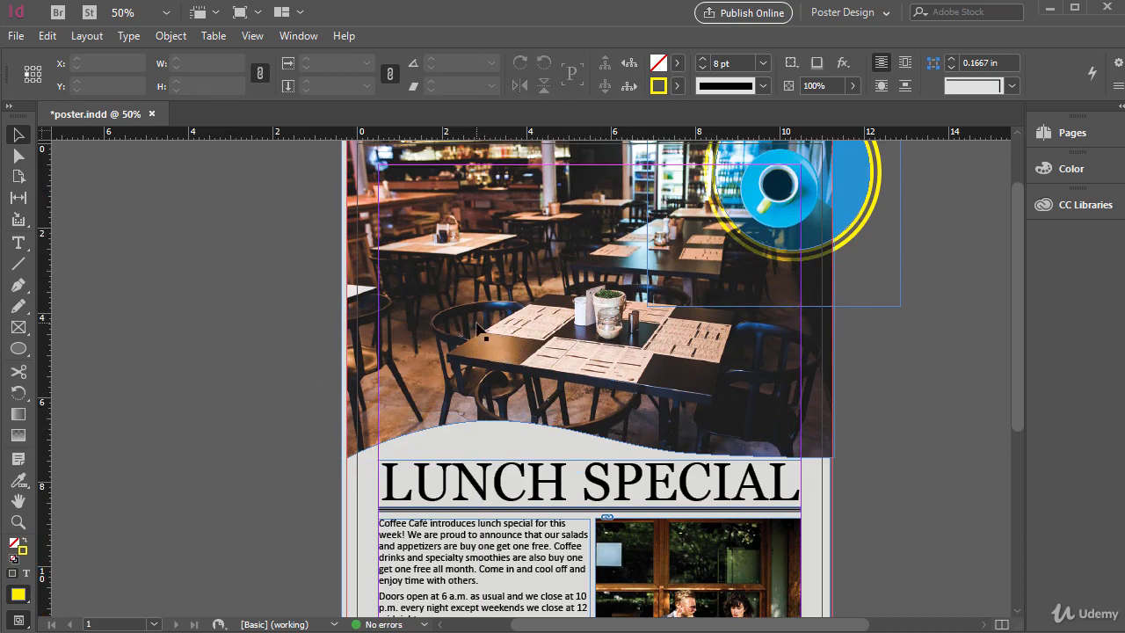
Move the restaurant photo and the gray background rectangle aside to expose the oval, and undo both moves
left_click(482, 227)
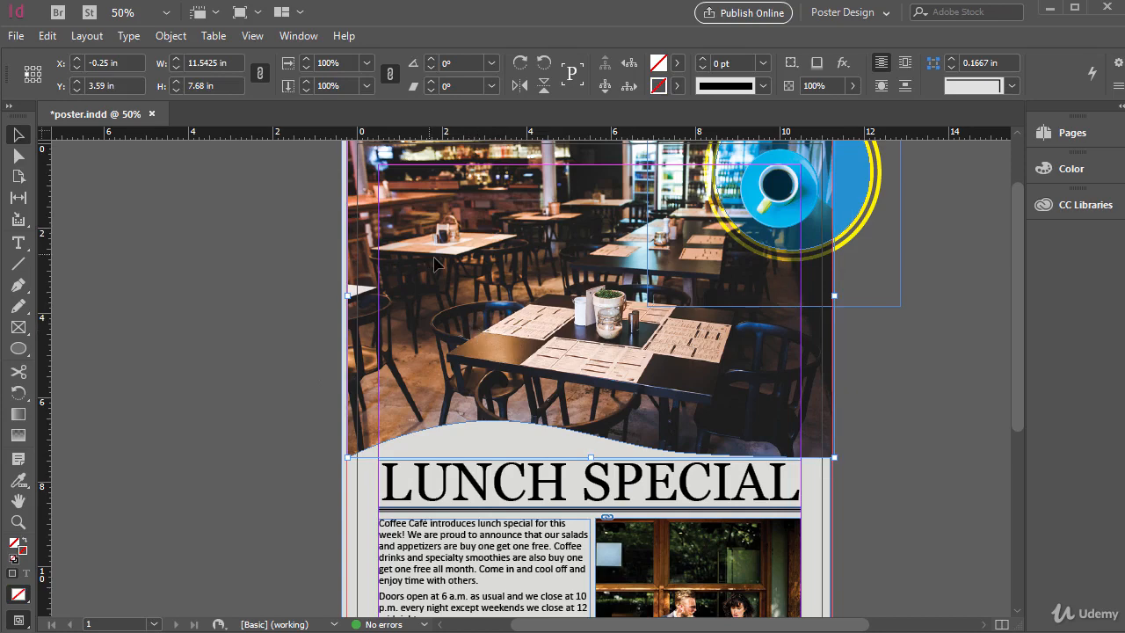
left_click_drag(434, 257, 730, 305)
left_click_drag(518, 297, 173, 326)
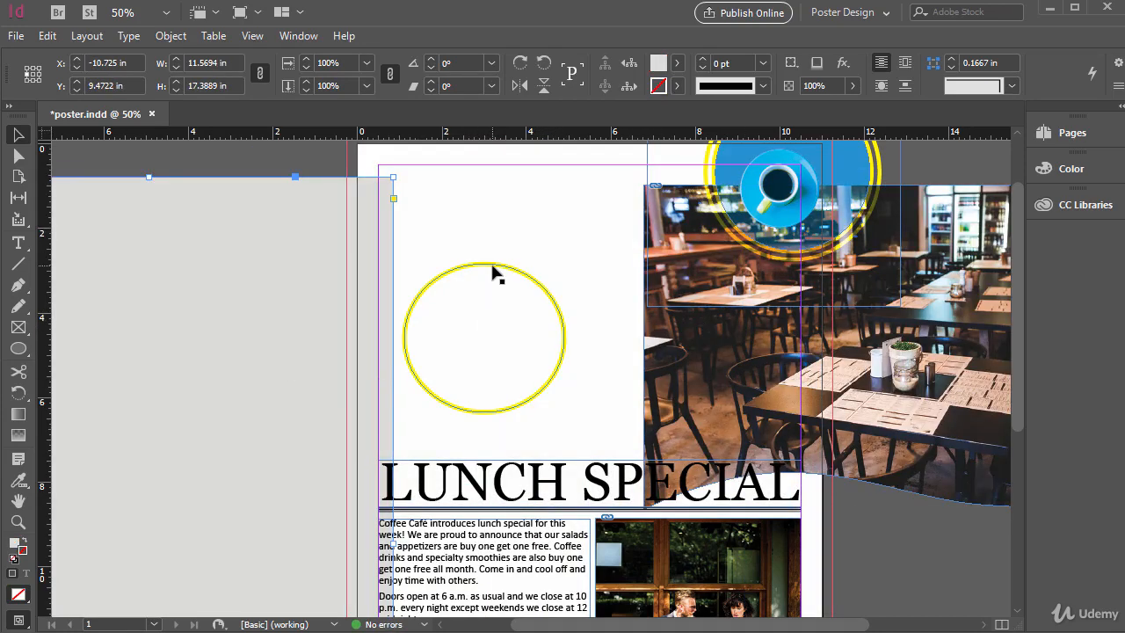
key("ctrl+z")
key("ctrl+z")
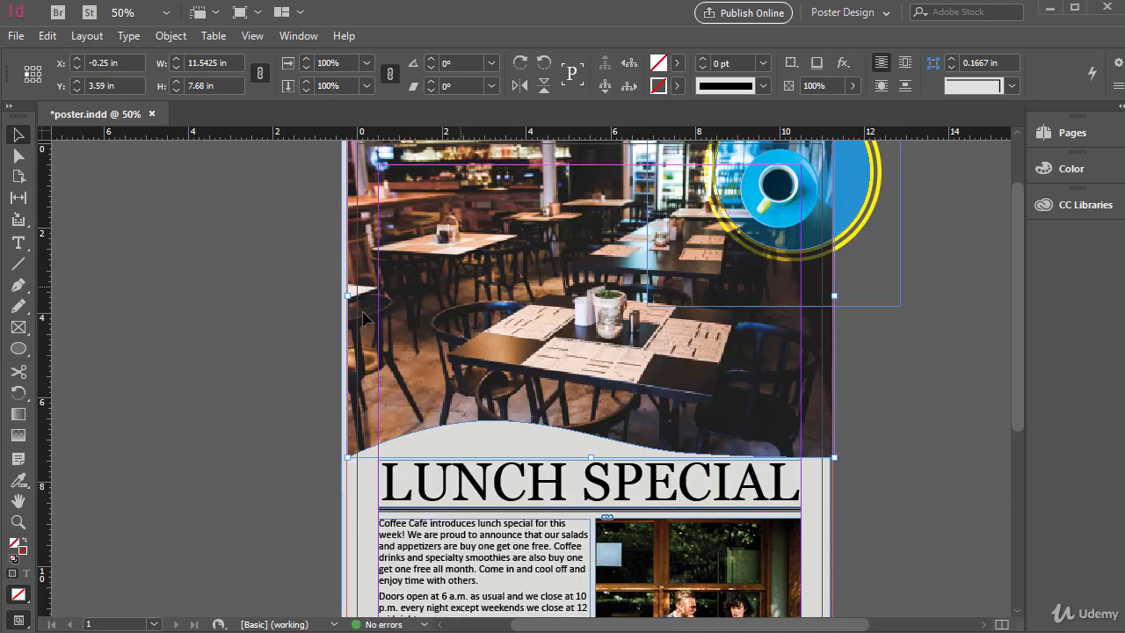
left_click(306, 358)
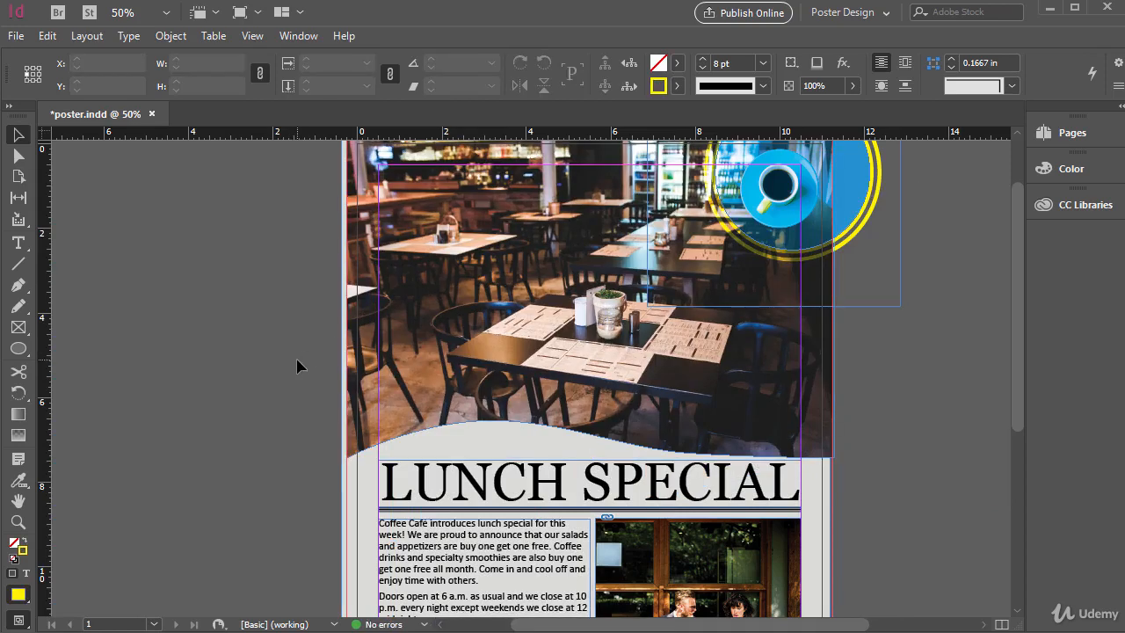
Show the Layers panel and place it beside the restaurant photo's lower right part
left_click(298, 36)
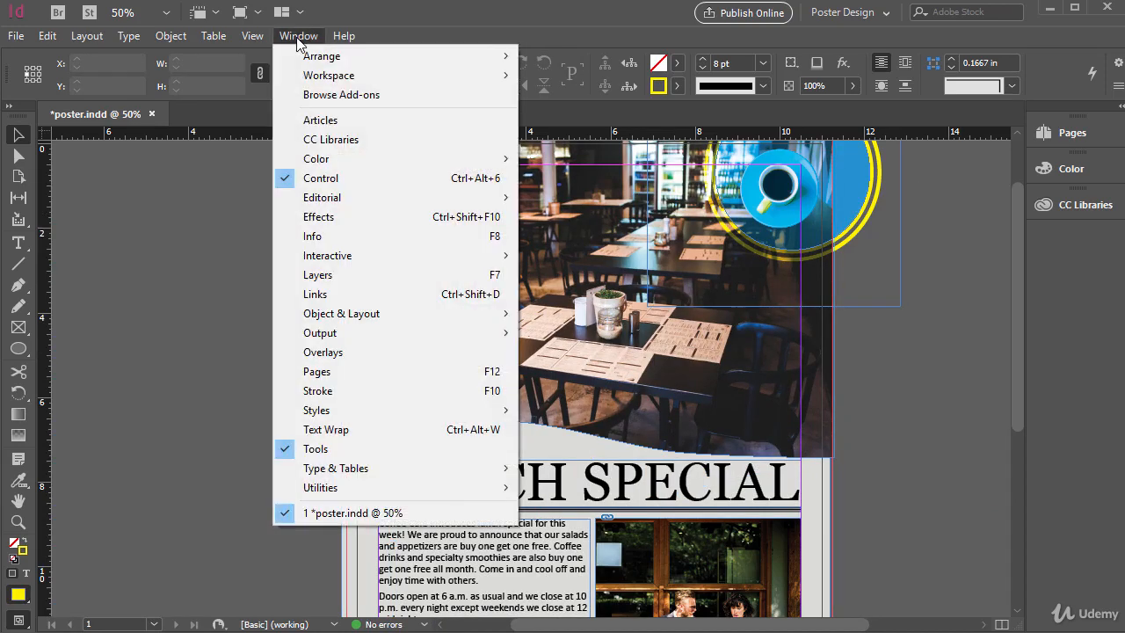
left_click(340, 274)
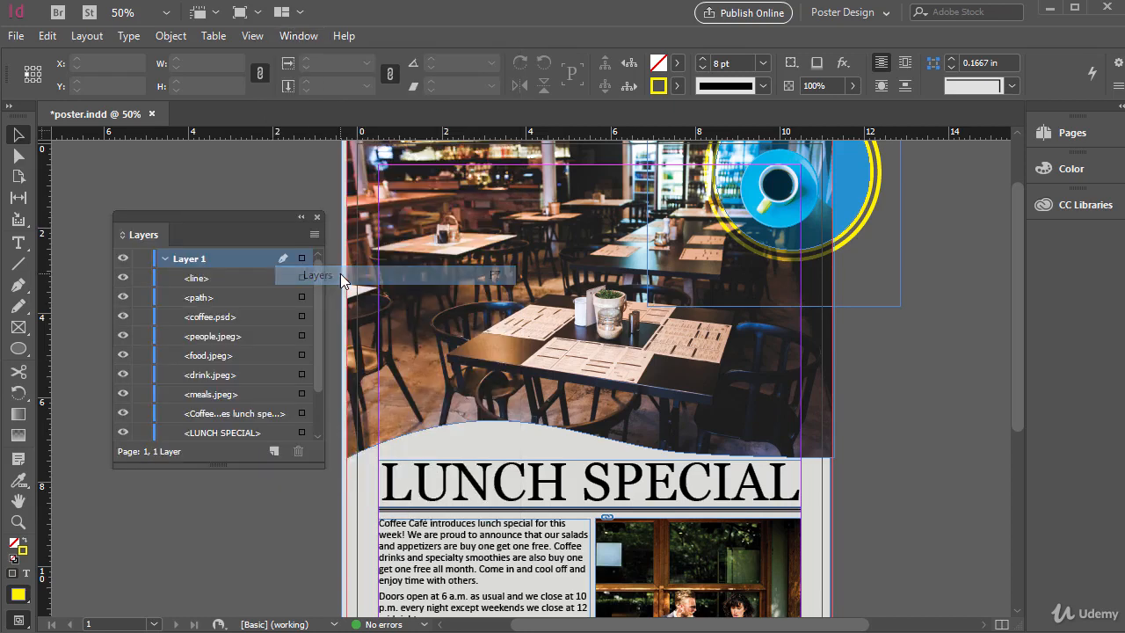
left_click_drag(264, 221, 508, 221)
left_click_drag(644, 221, 922, 284)
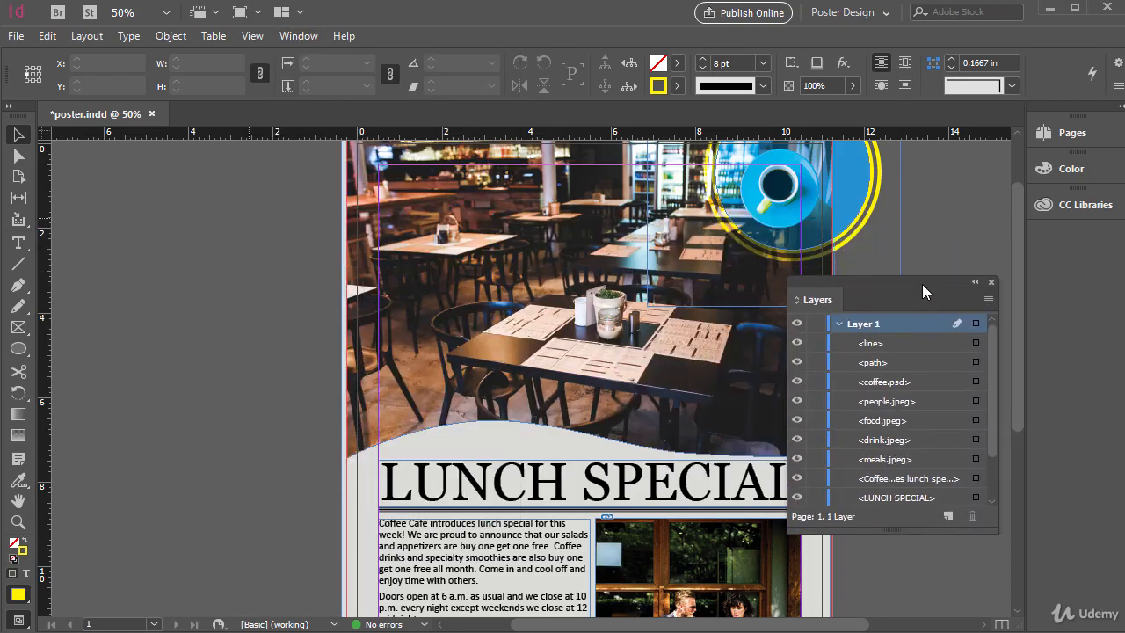
Select the hidden oval through its entry in Layer 1 and move it onto the pasteboard, to about X -5.35 in, Y 3.54 in
left_click(839, 324)
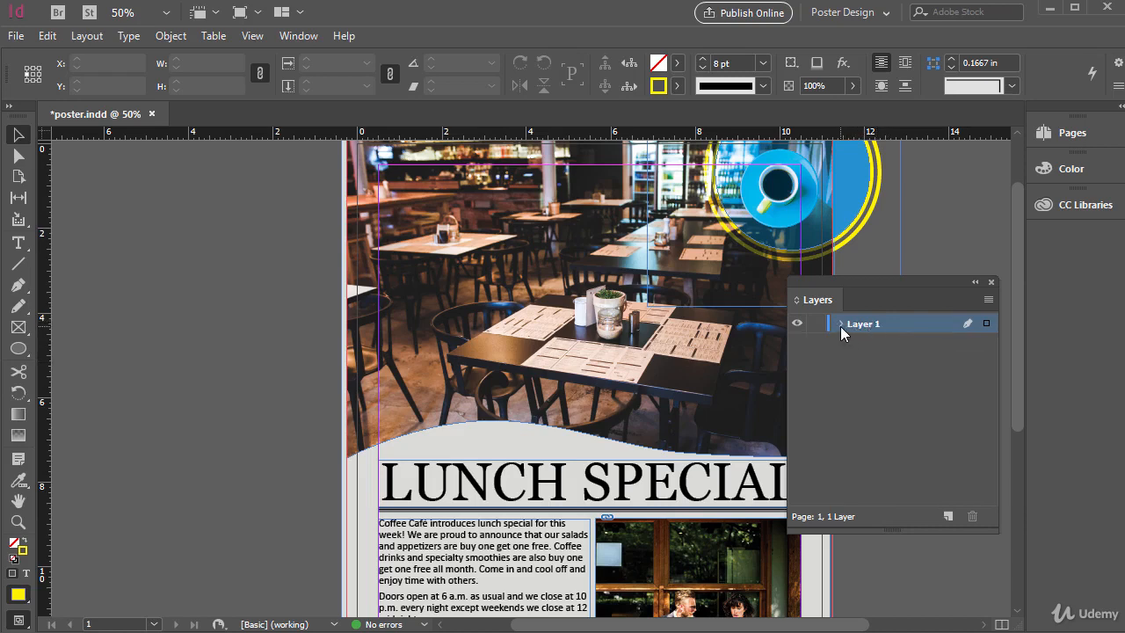
left_click(840, 324)
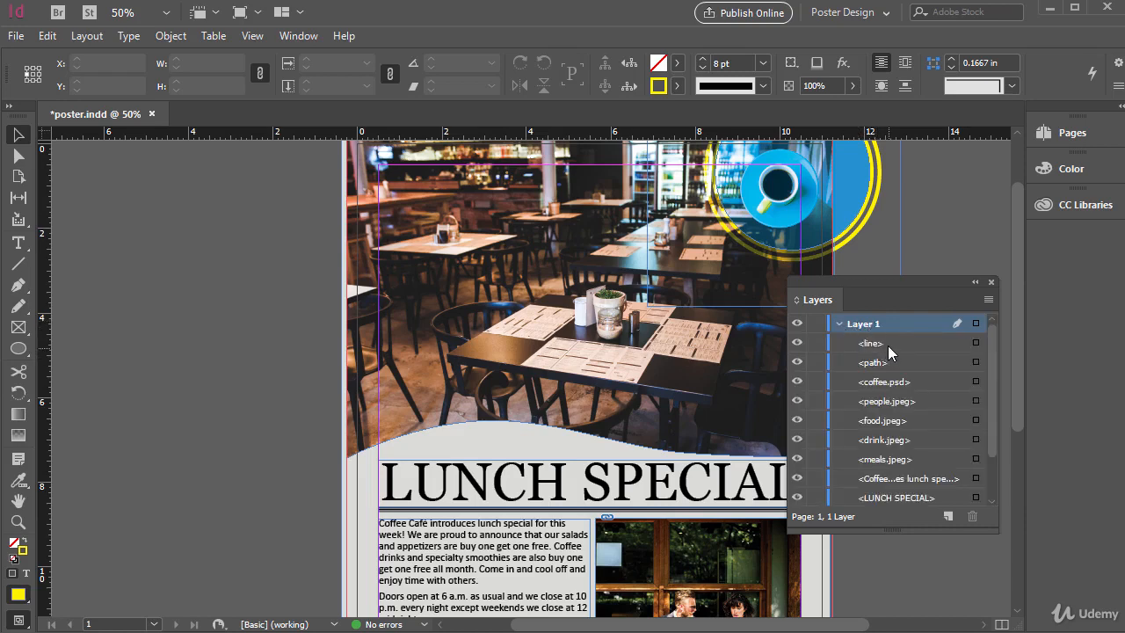
scroll(884, 413, "down", 3)
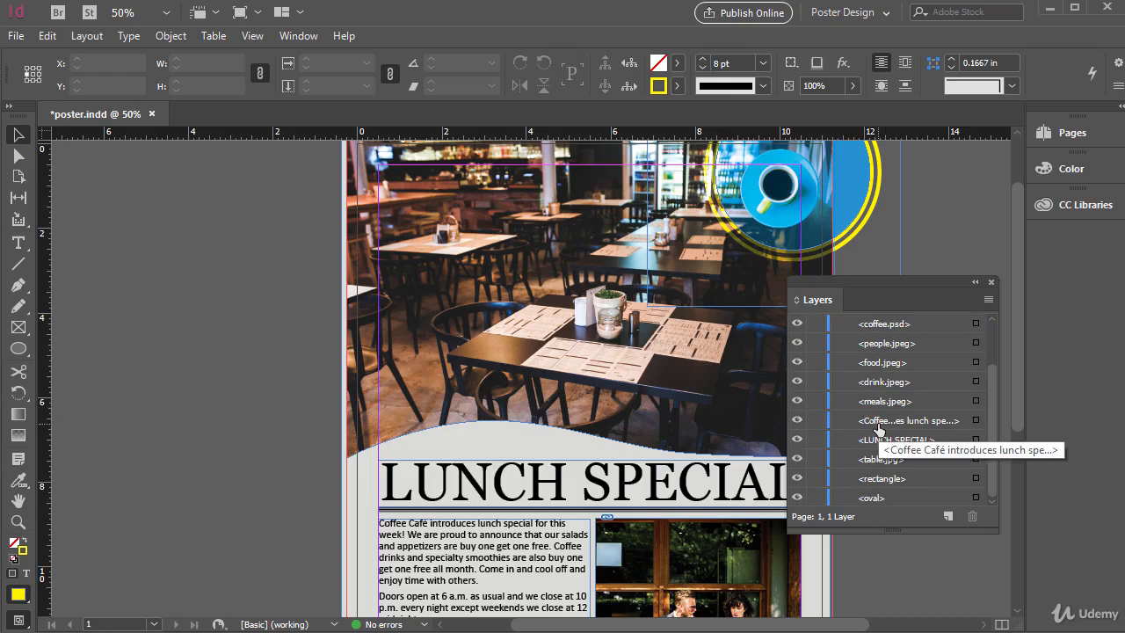
scroll(874, 367, "up", 3)
scroll(874, 366, "down", 3)
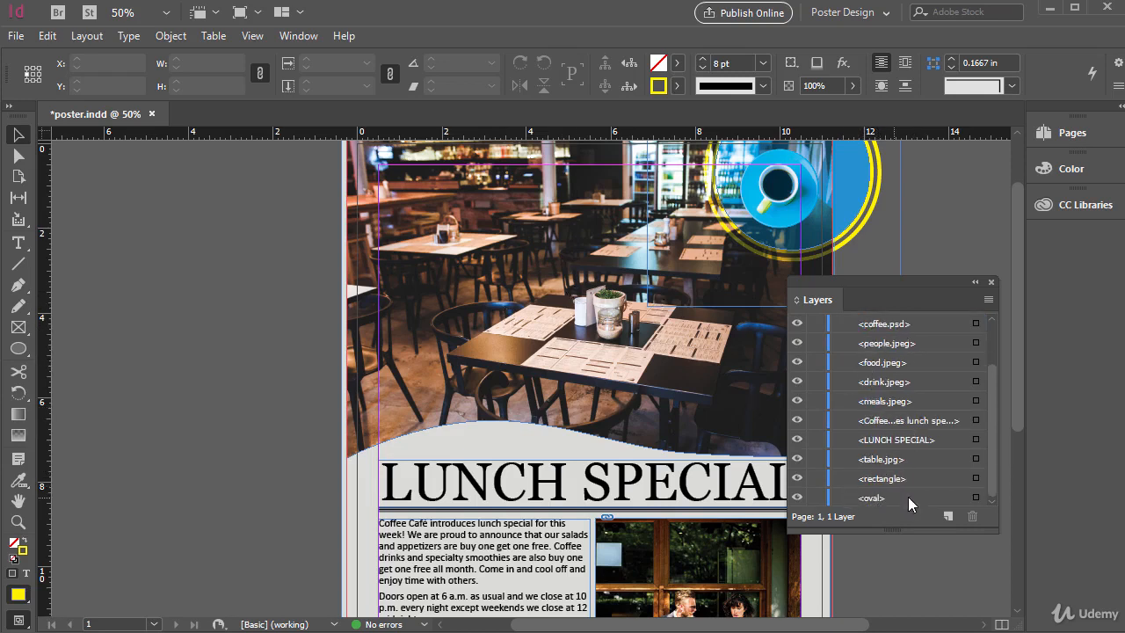
left_click(976, 500)
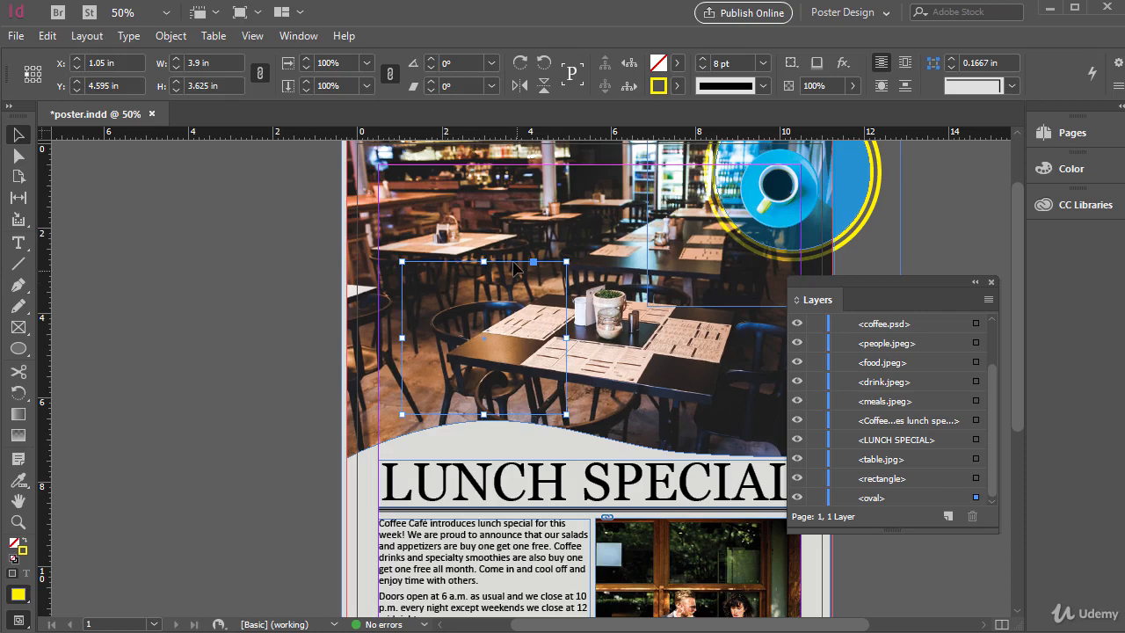
left_click_drag(514, 266, 244, 224)
scroll(921, 406, "up", 3)
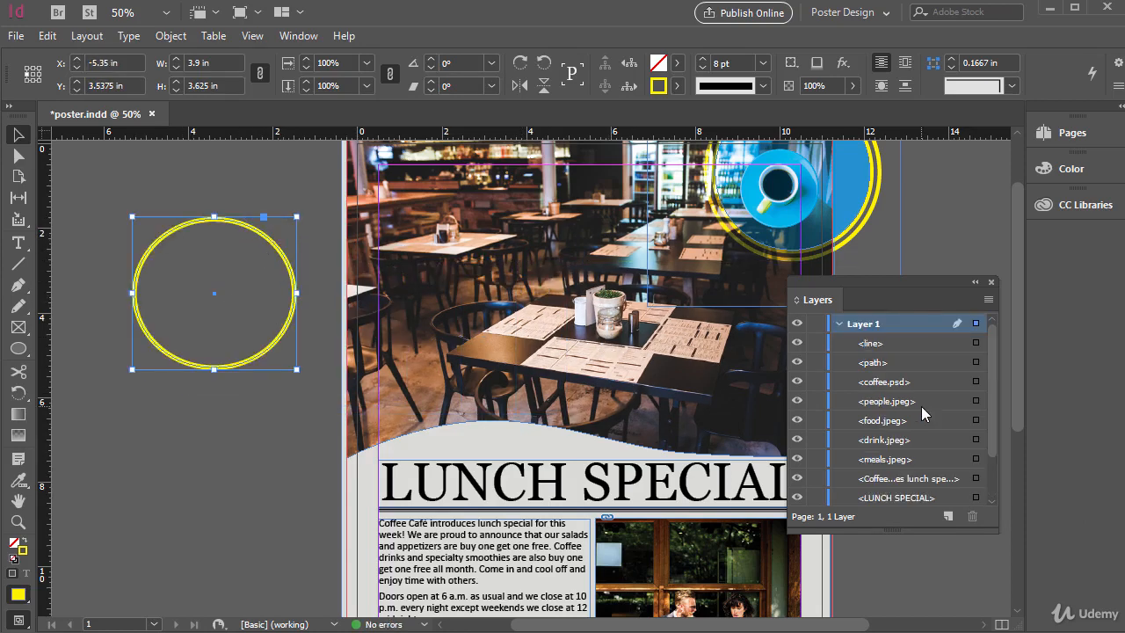
left_click(160, 36)
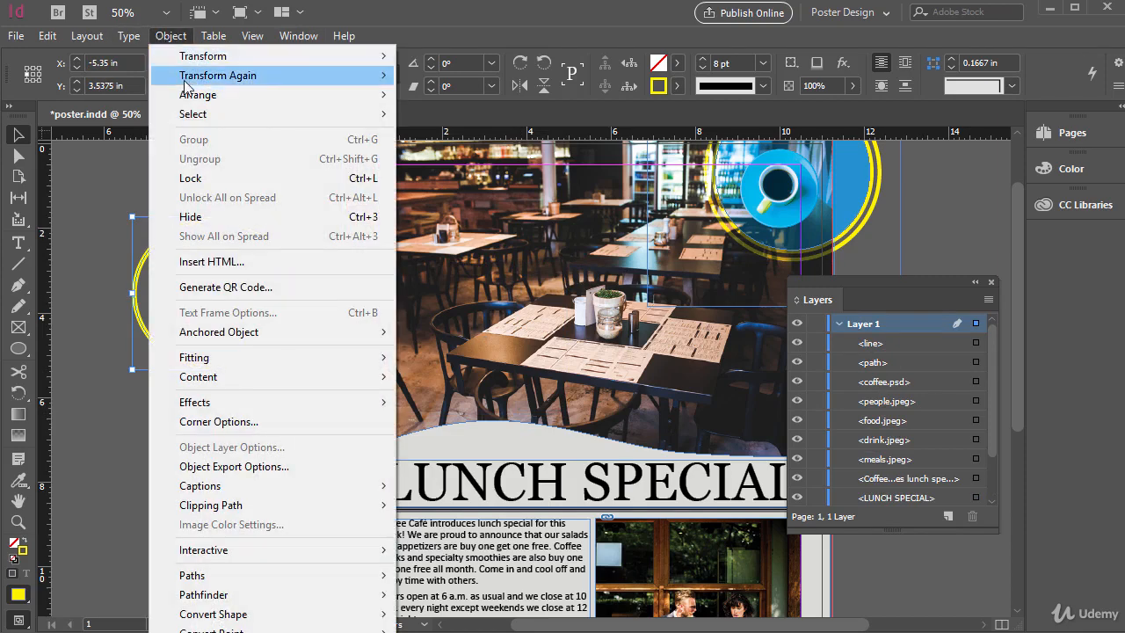
mouse_move(189, 95)
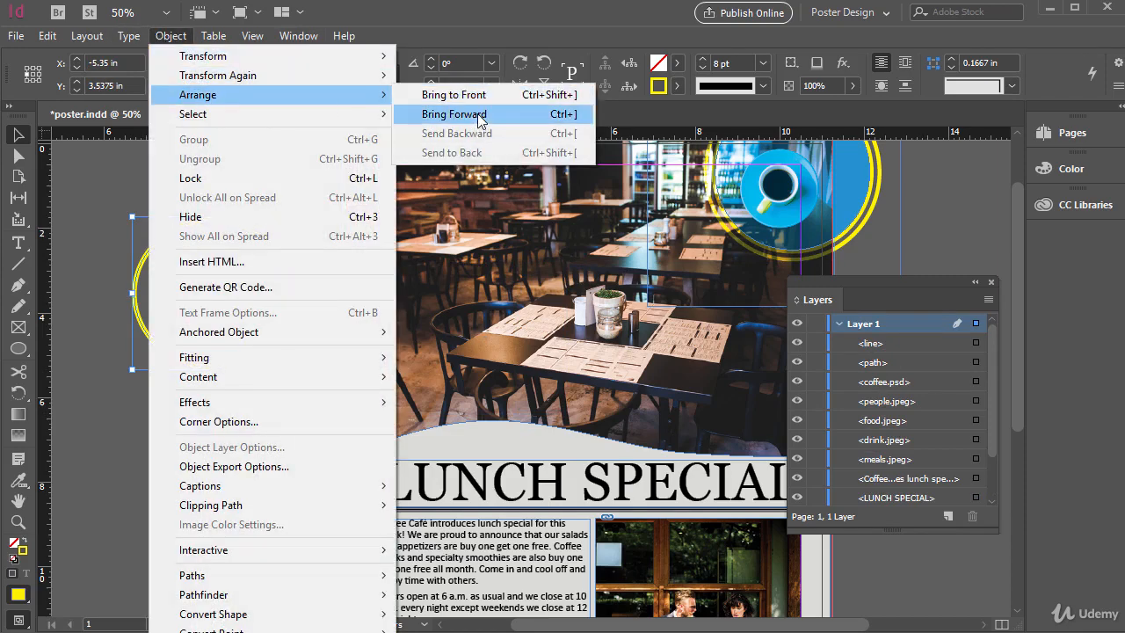
left_click(504, 19)
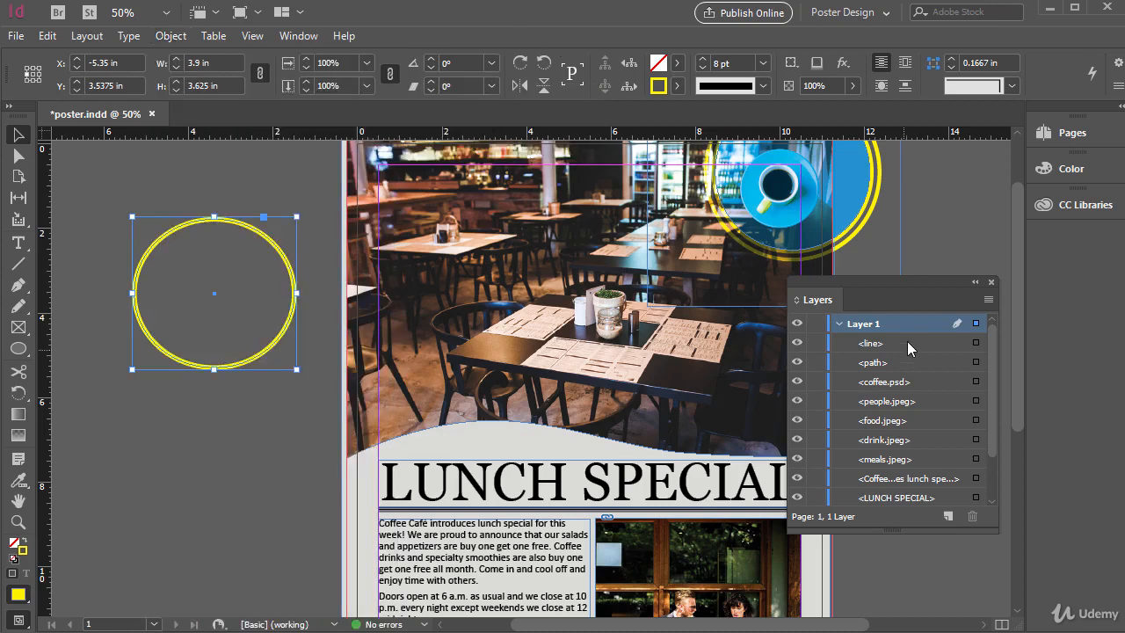
scroll(937, 440, "down", 1)
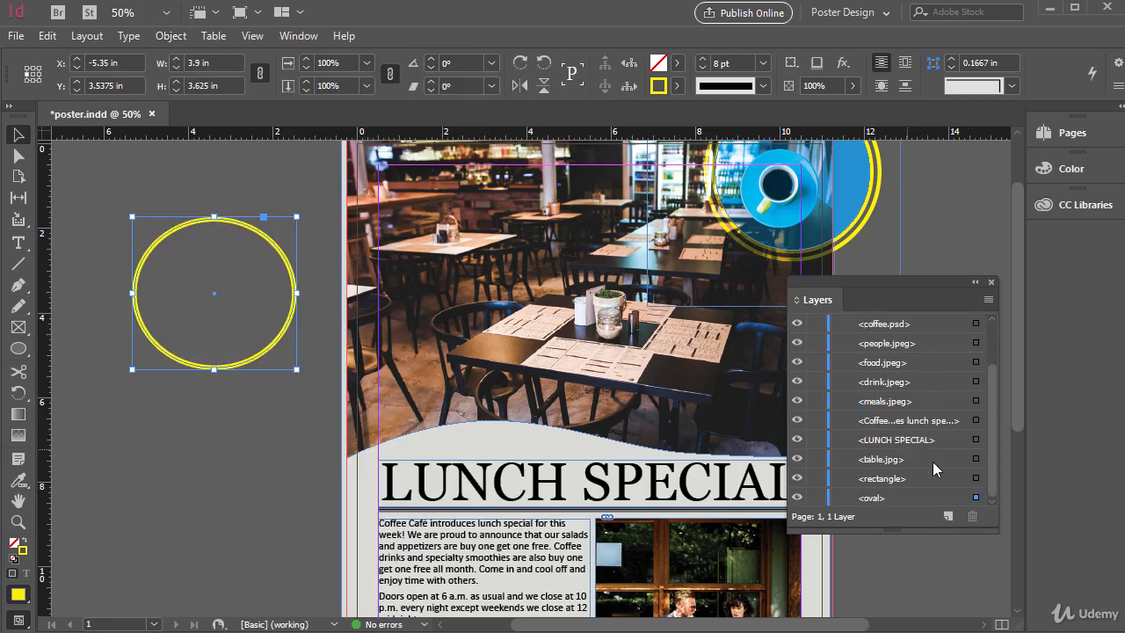
scroll(928, 431, "up", 1)
scroll(922, 403, "down", 1)
Bring the oval to the front and move it over the photo's left edge, to about X -2.3 in, Y 4.6 in
left_click_drag(264, 238, 291, 270)
left_click(169, 37)
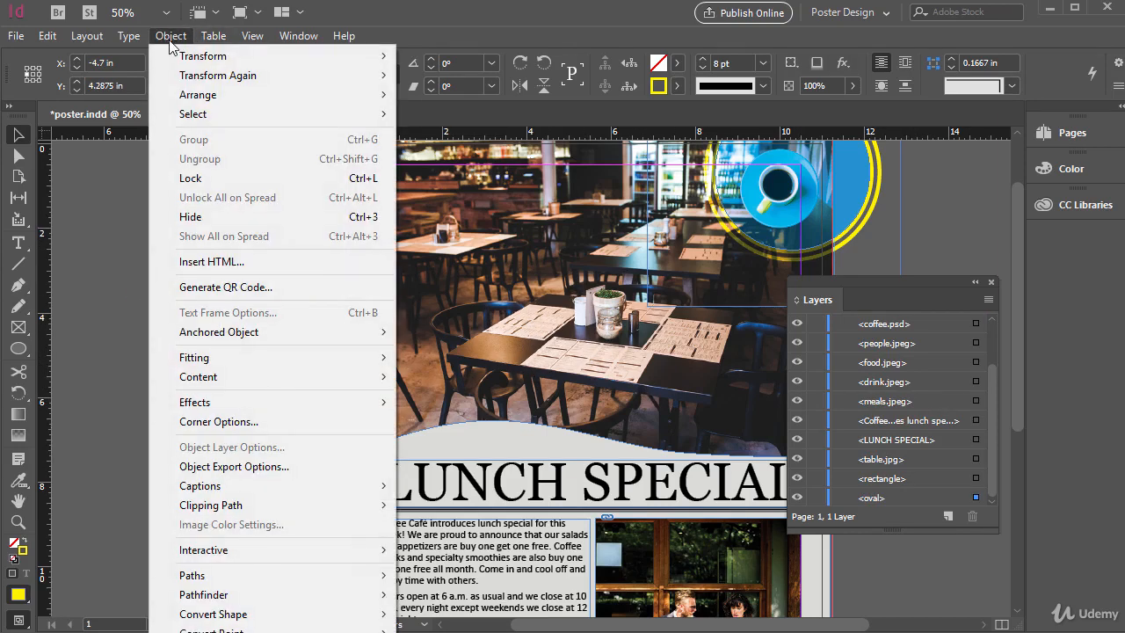
mouse_move(214, 96)
left_click(437, 97)
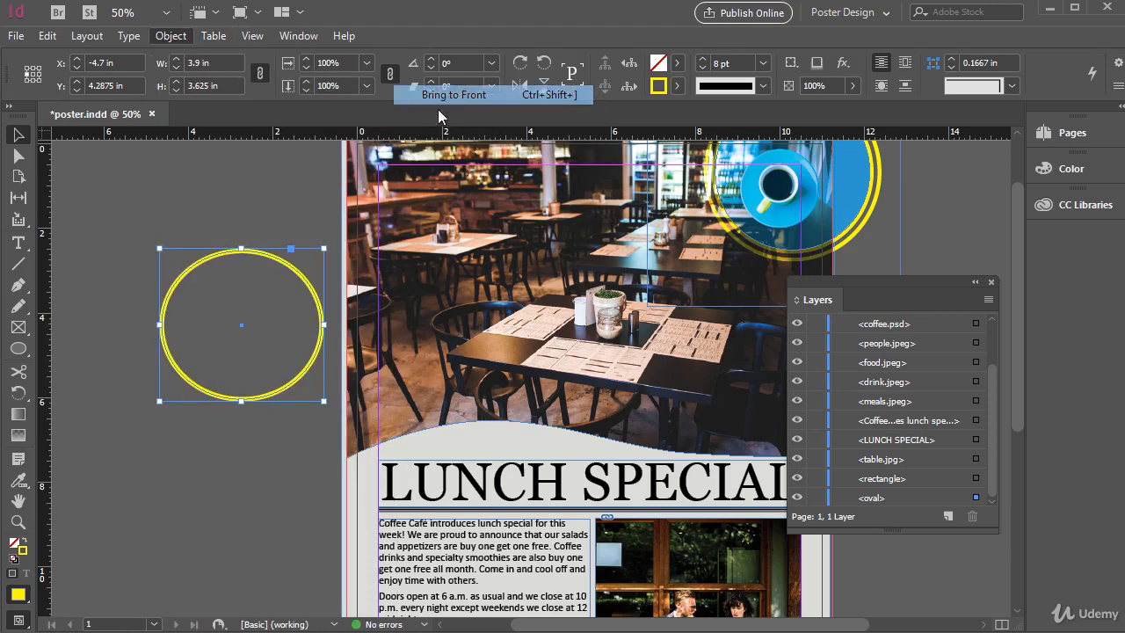
left_click_drag(297, 263, 395, 276)
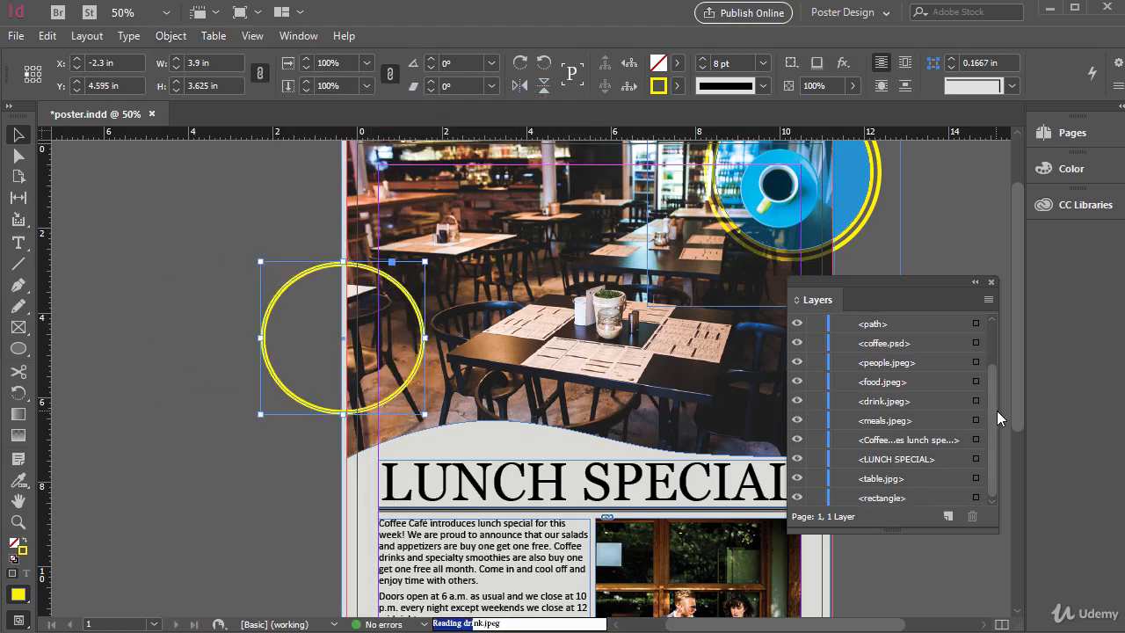
left_click_drag(994, 367, 995, 333)
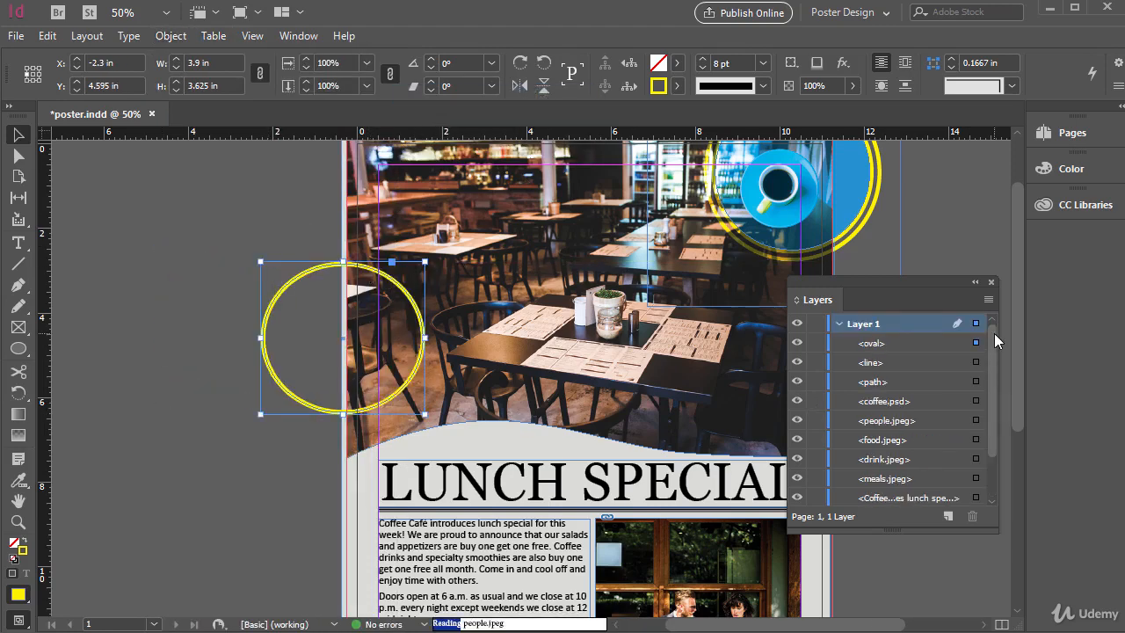
Hide the oval through its entry in Layer 1 and show it again
left_click(875, 344)
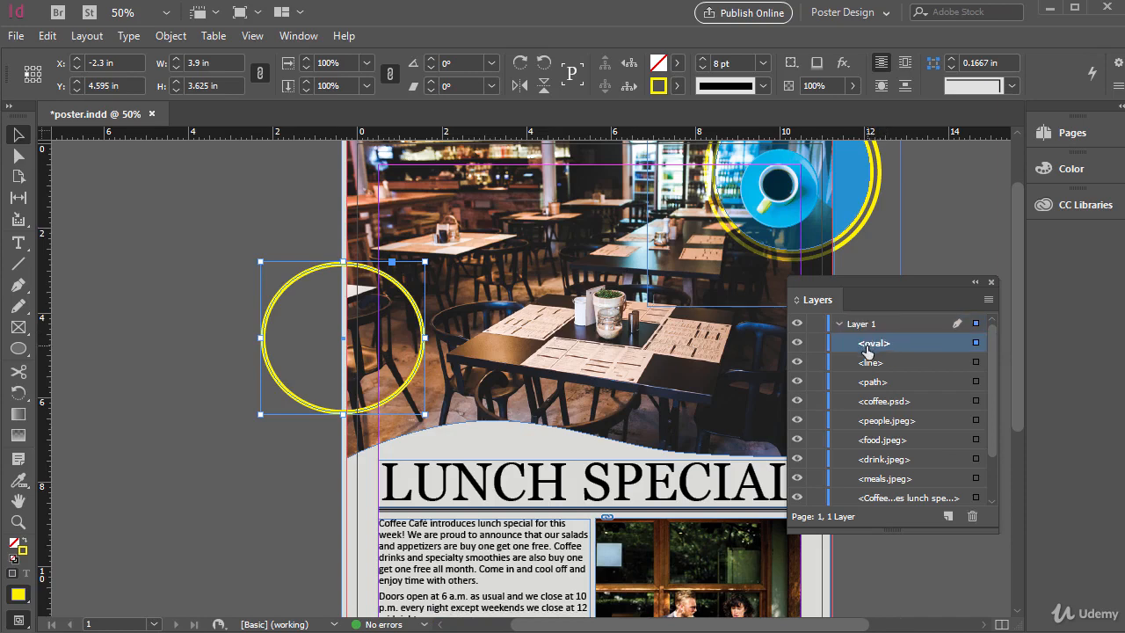
scroll(897, 404, "down", 1)
scroll(895, 406, "up", 1)
left_click(797, 343)
left_click(798, 344)
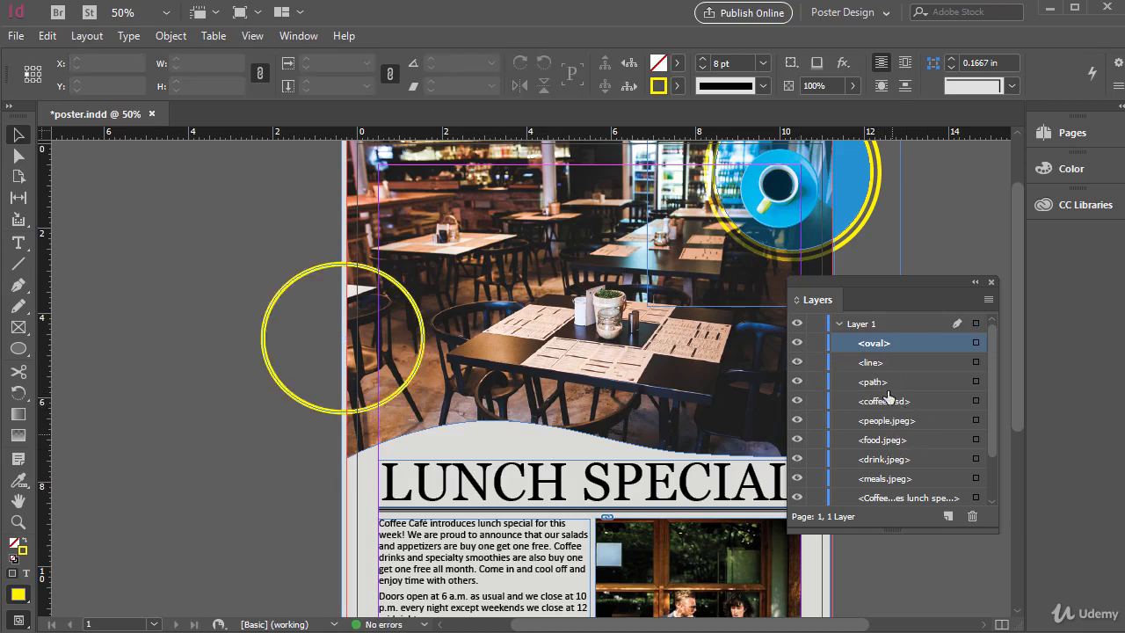
Review the stacking order of the objects in Layer 1 and collapse the layer
scroll(888, 398, "down", 1)
scroll(887, 459, "up", 1)
left_click(890, 362)
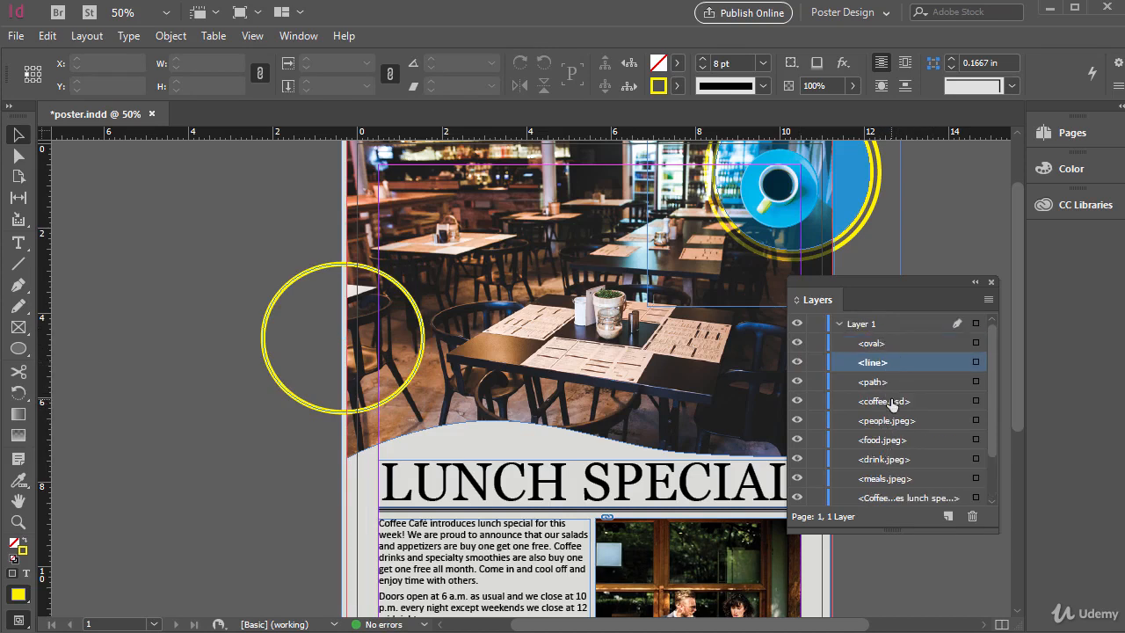
scroll(892, 404, "down", 1)
scroll(893, 404, "up", 1)
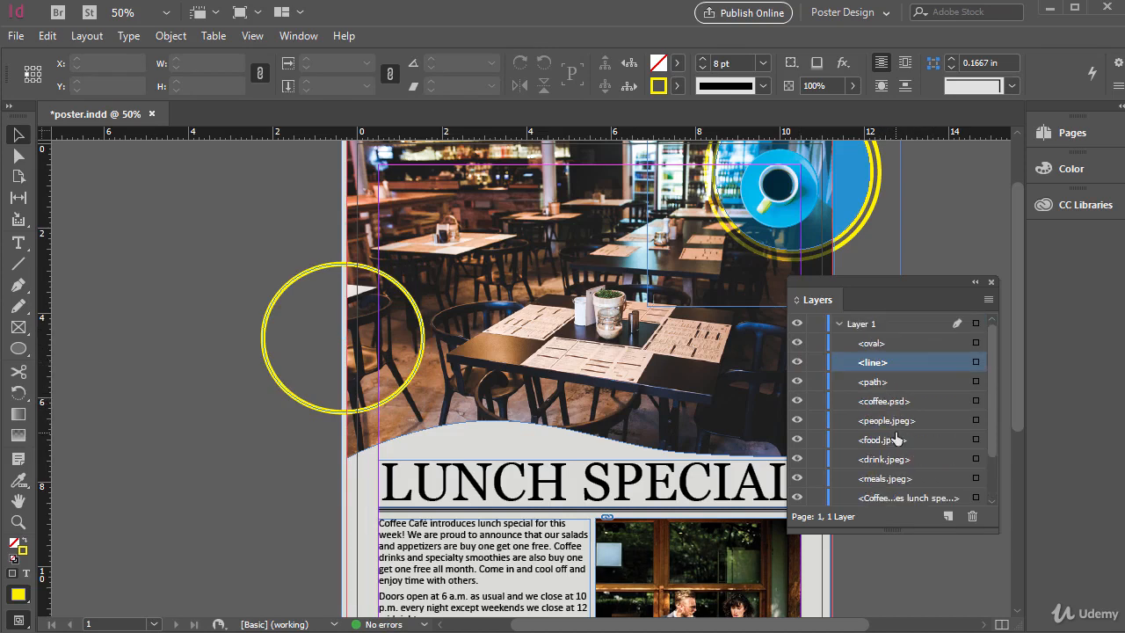
left_click(838, 324)
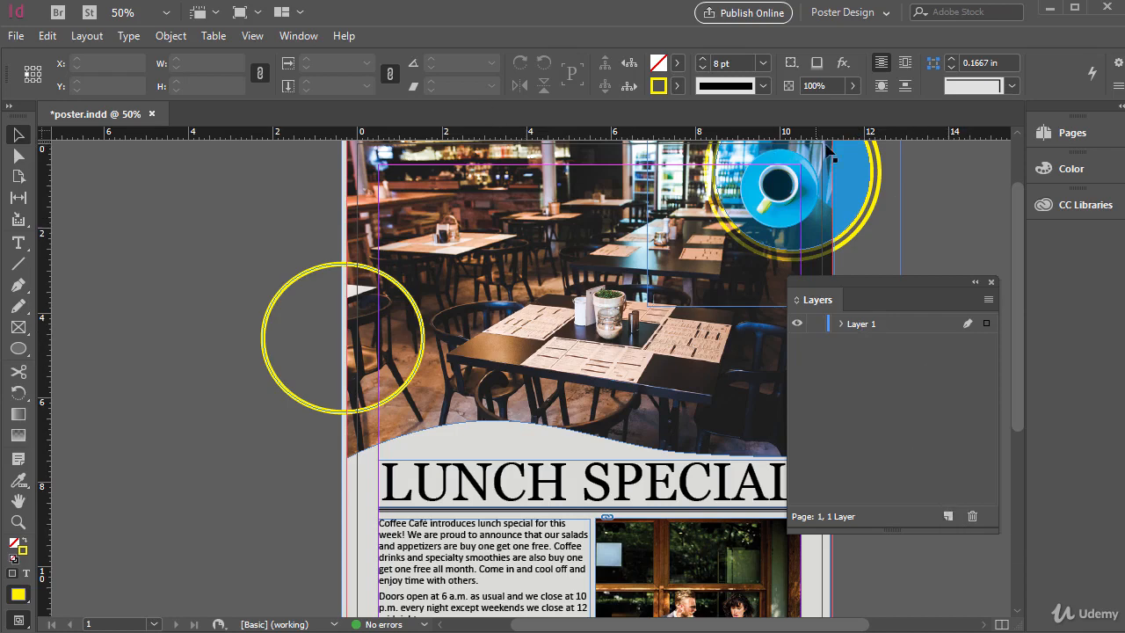
Add a new layer above Layer 1 in the poster document
left_click(290, 36)
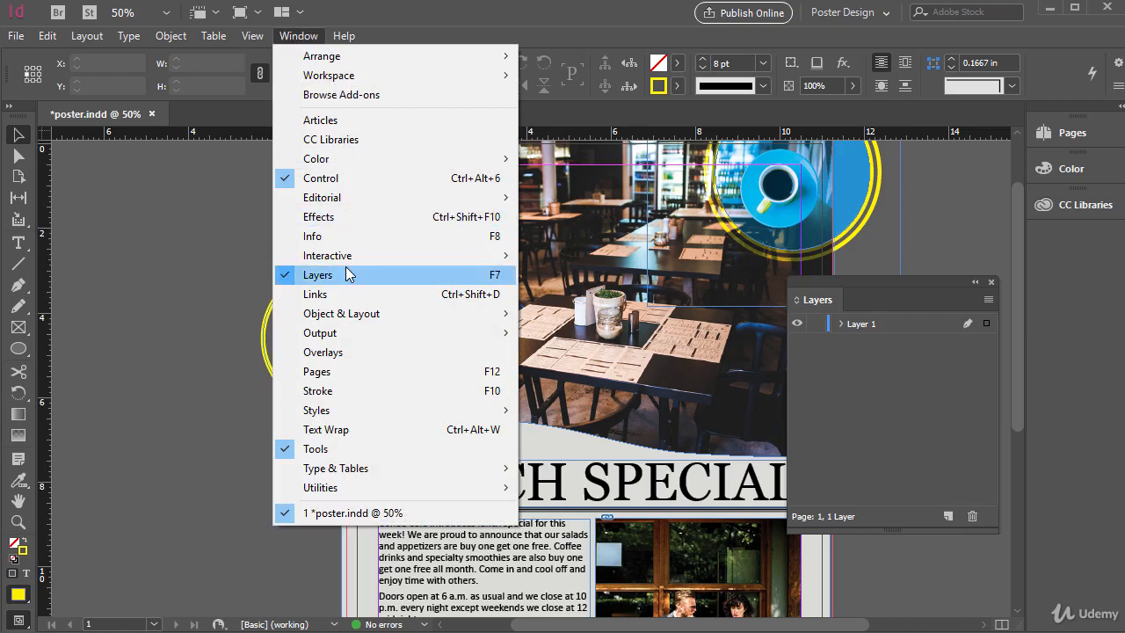
left_click(862, 282)
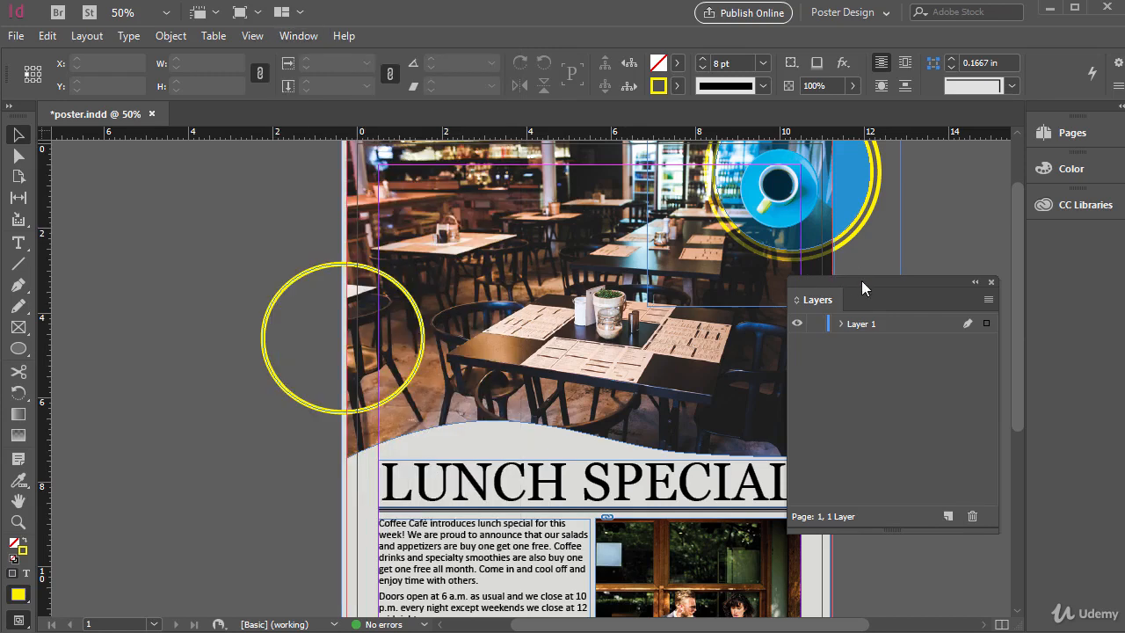
left_click(947, 519)
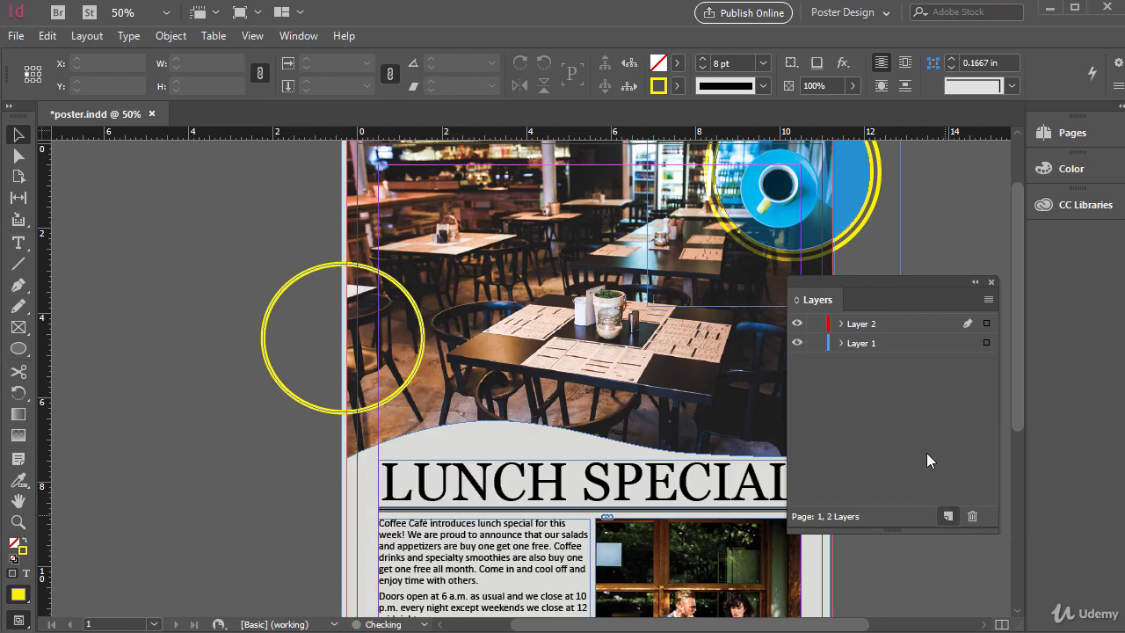
Review the options of Layer 2, including the available layer colors, and confirm them with Red kept
double_click(863, 325)
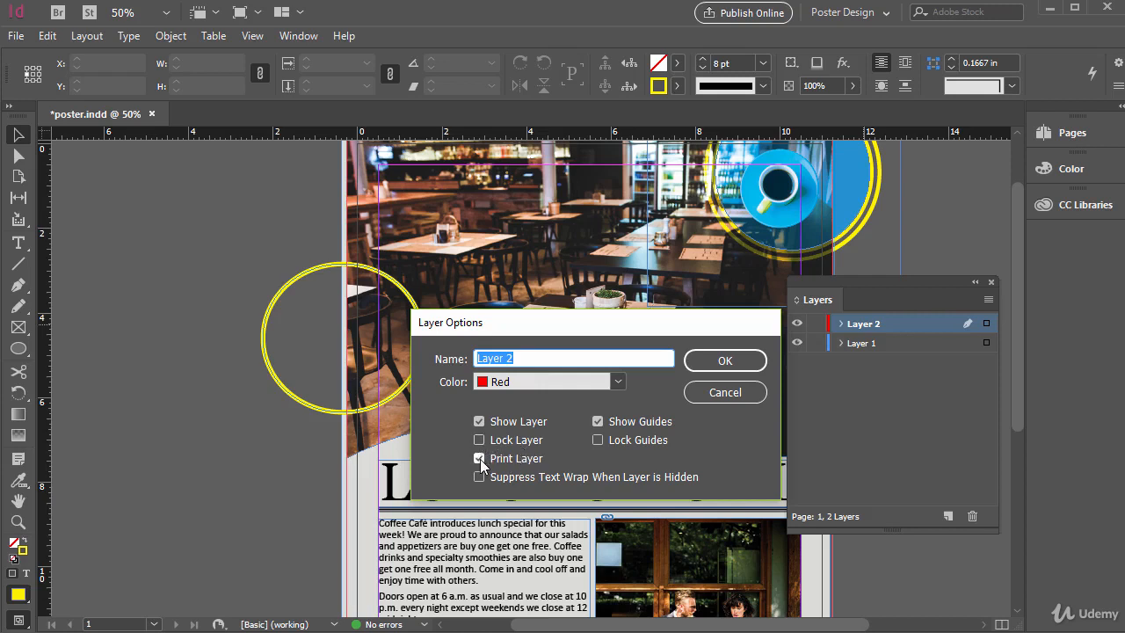
left_click(618, 381)
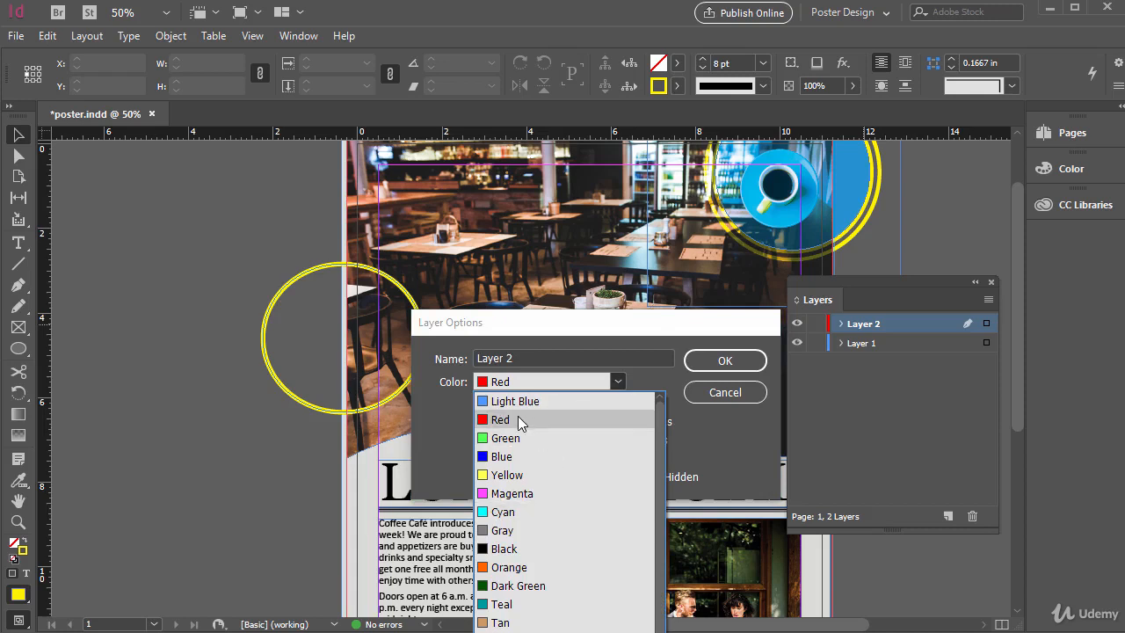
left_click(440, 416)
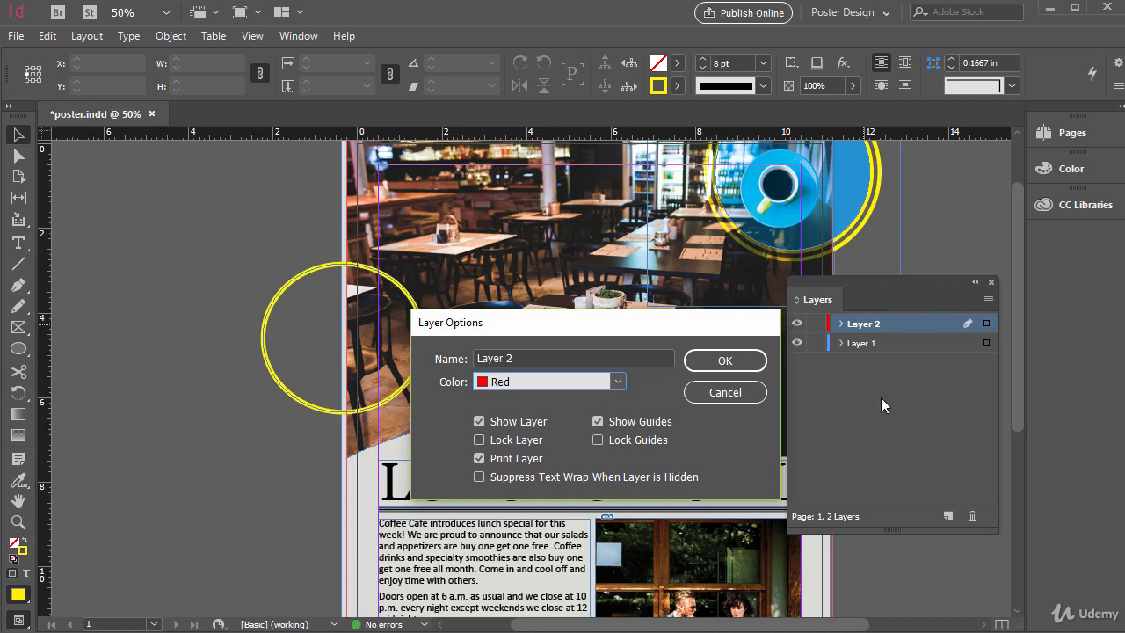
left_click(725, 359)
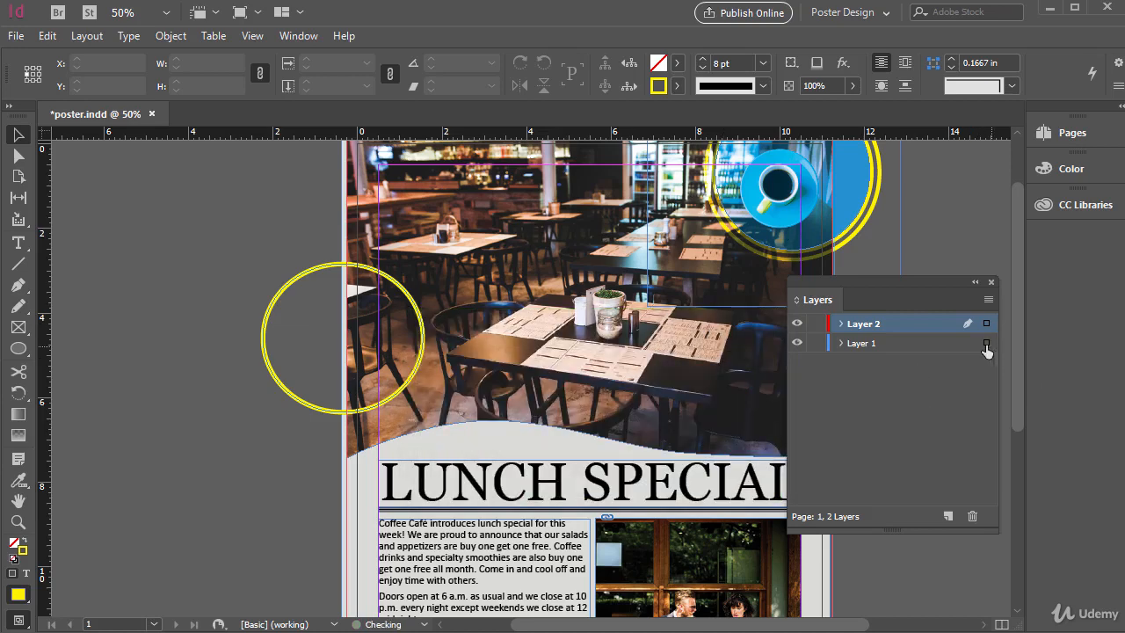
Move the oval from Layer 1 to Layer 2, collapse Layer 1 and expand Layer 2
left_click(841, 342)
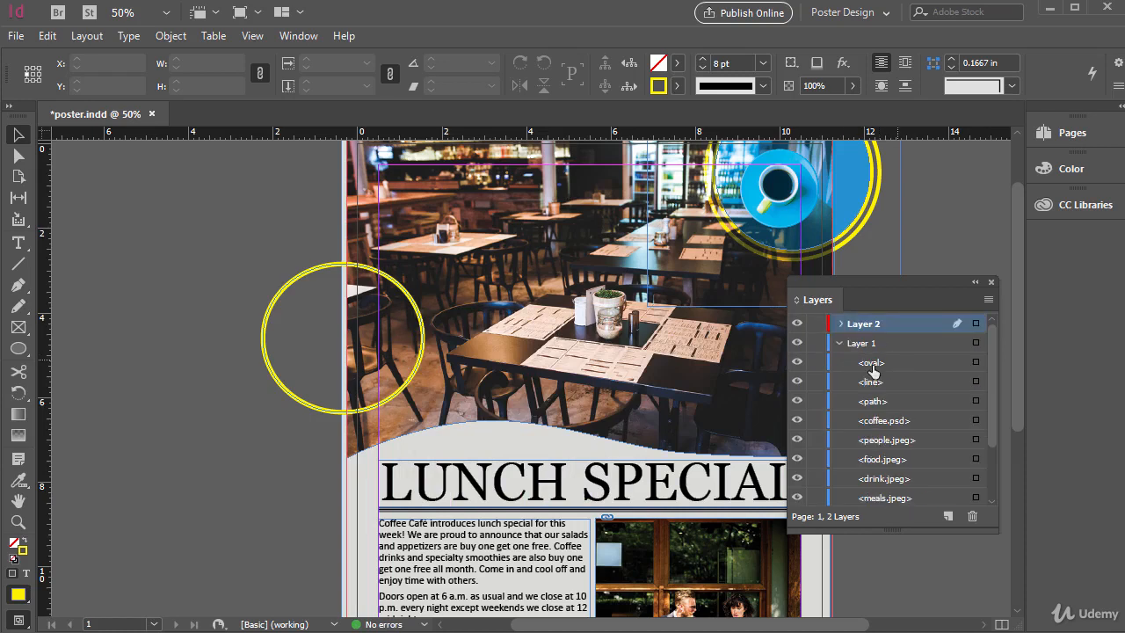
left_click(976, 364)
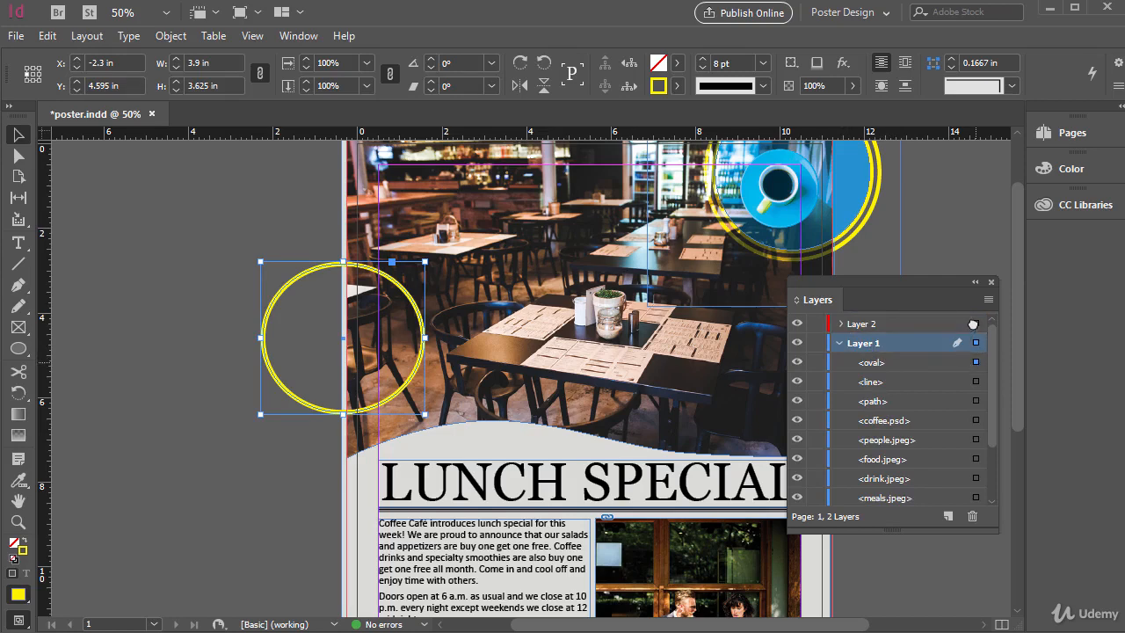
left_click_drag(976, 343, 976, 325)
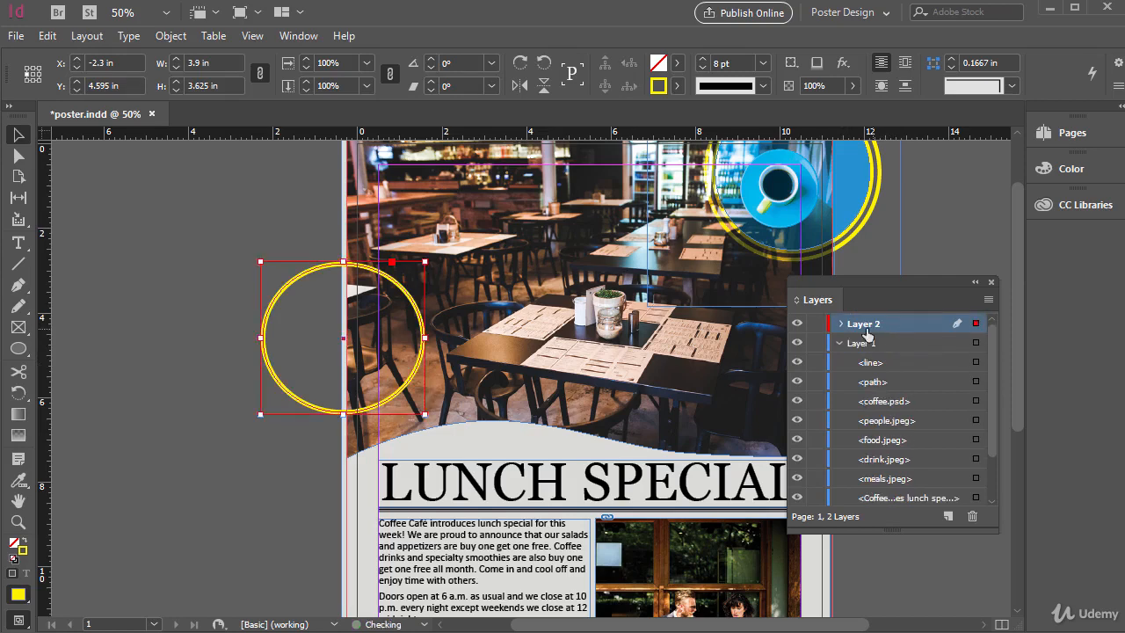
left_click(840, 342)
left_click(840, 324)
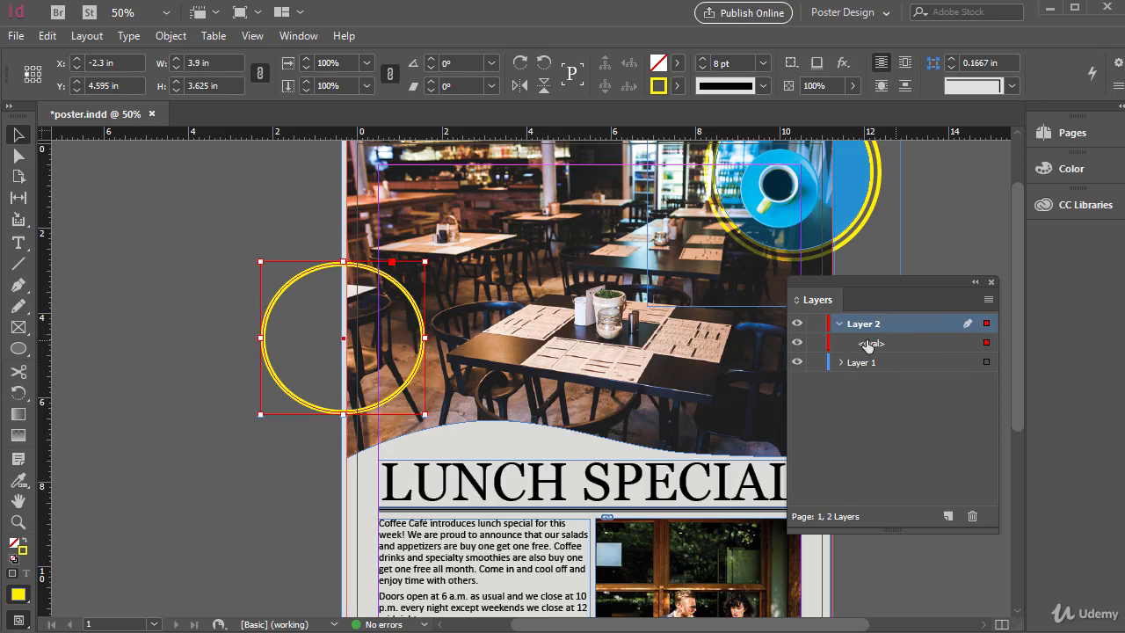
Move the line below the LUNCH SPECIAL headline from Layer 1 to Layer 2 and collapse Layer 1
left_click(841, 323)
left_click(841, 343)
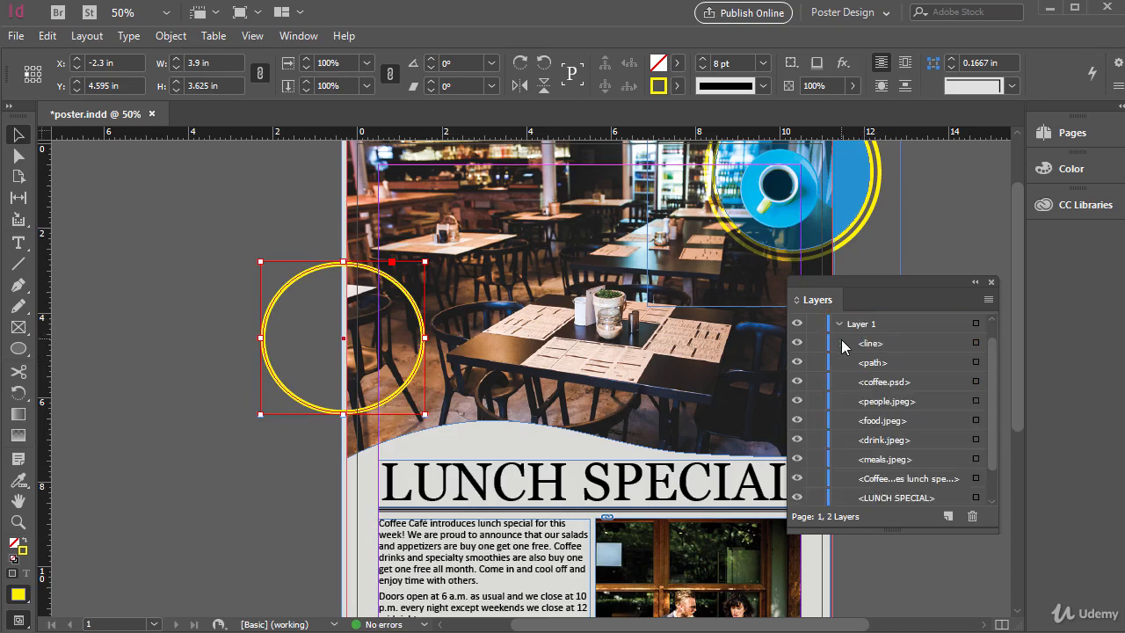
scroll(930, 354, "up", 2)
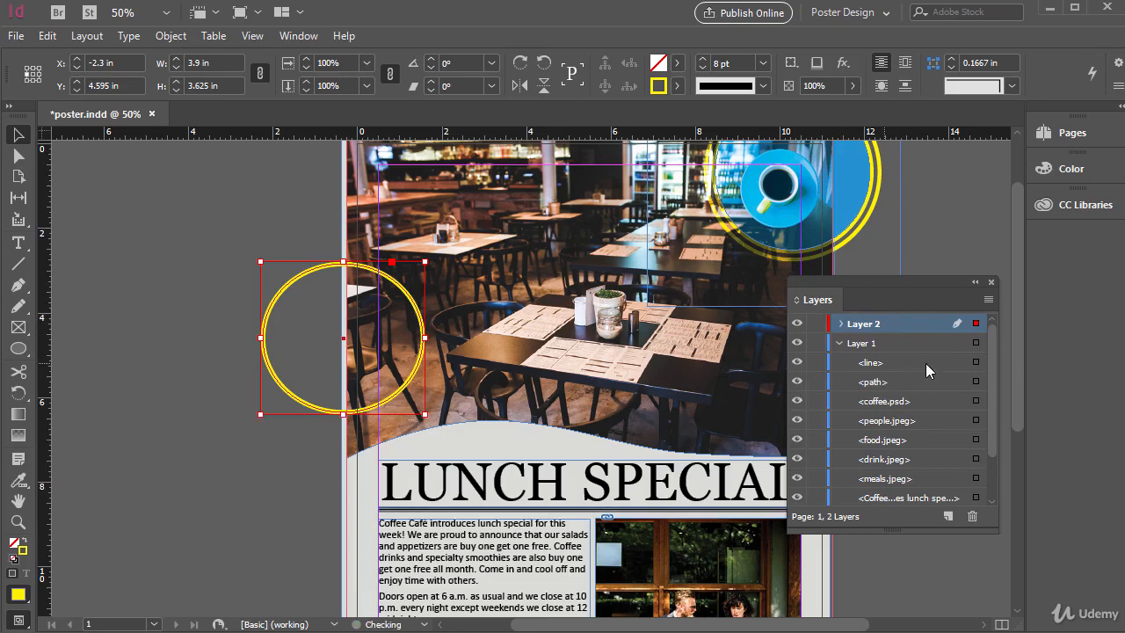
left_click(955, 363)
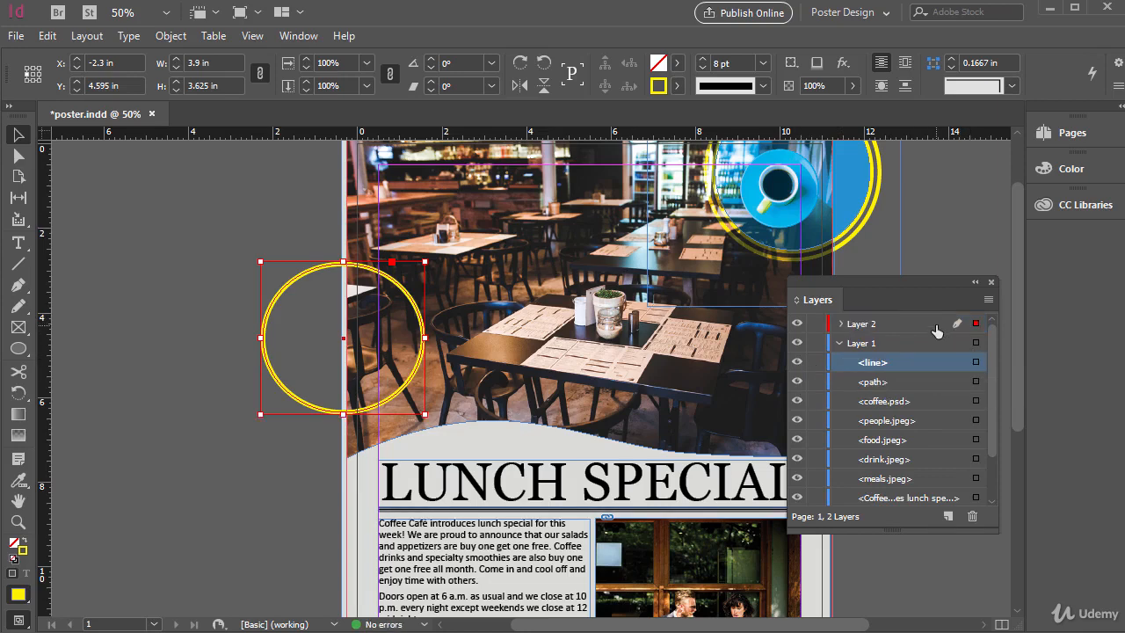
left_click(975, 361)
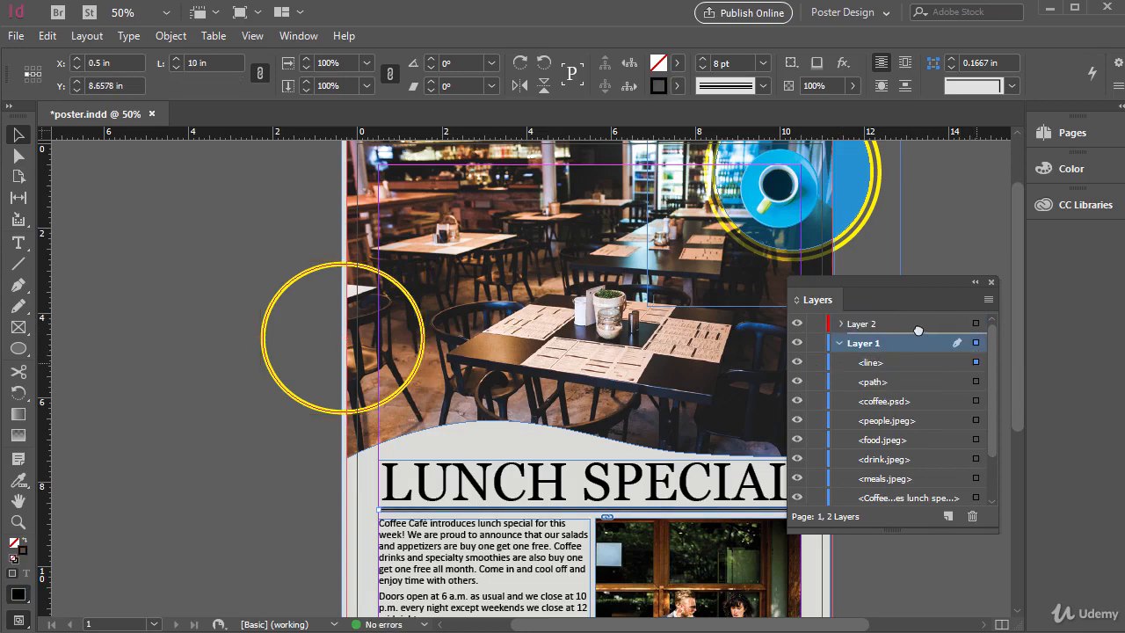
left_click_drag(912, 330, 910, 326)
left_click(835, 343)
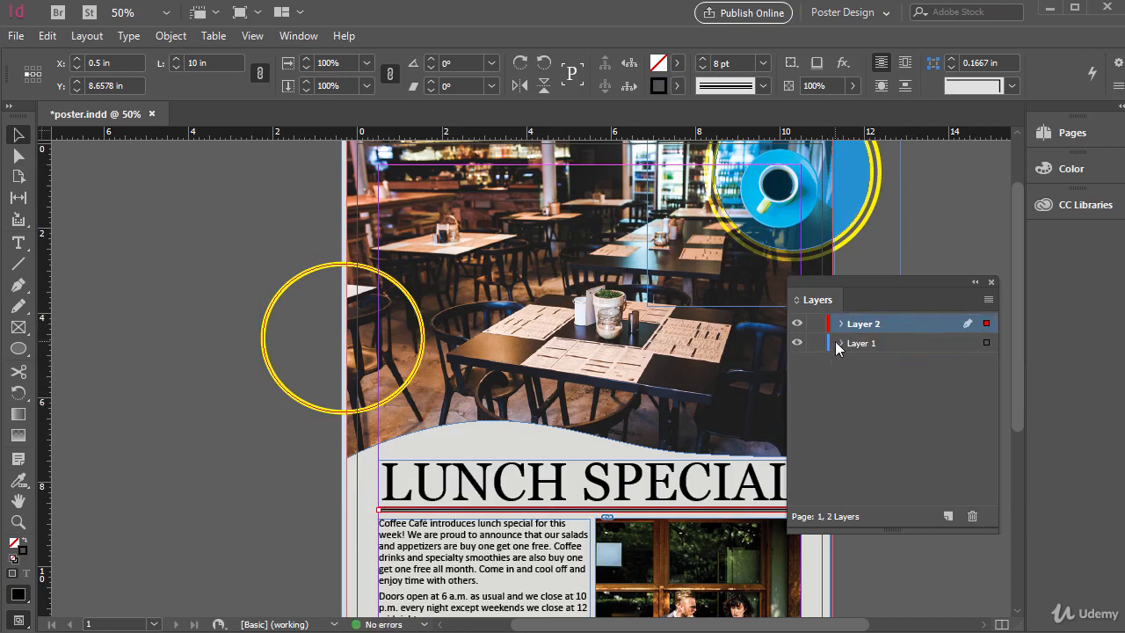
Expand Layer 2 and select the oval and the line in turn to identify them on the poster
left_click(841, 323)
left_click(868, 346)
left_click(880, 364)
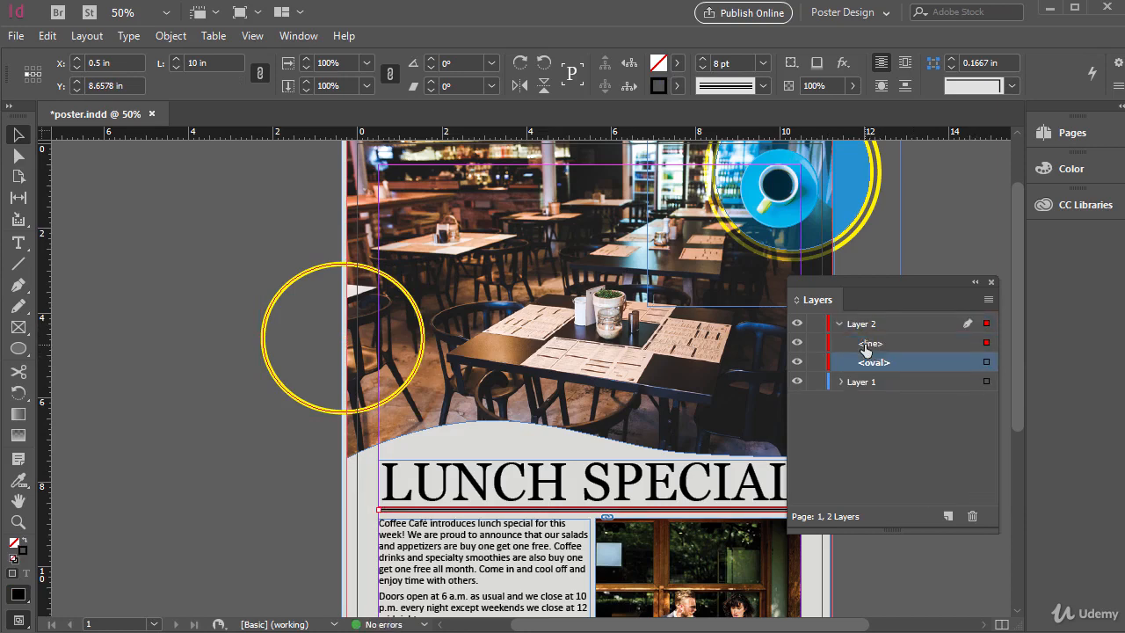
left_click(867, 346)
left_click(987, 361)
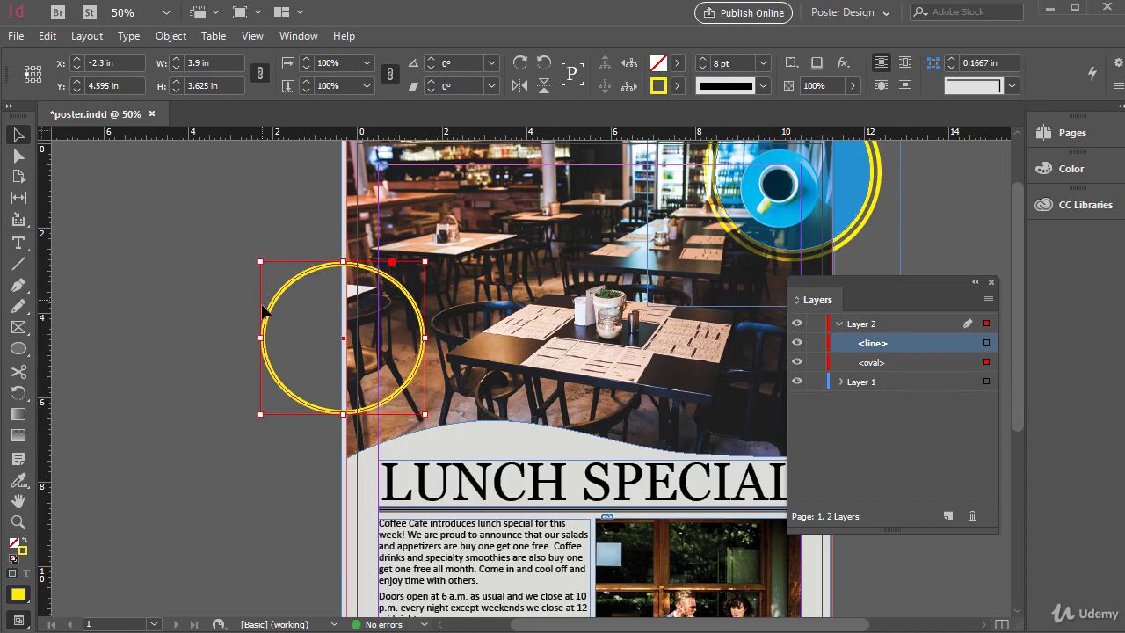
left_click(987, 343)
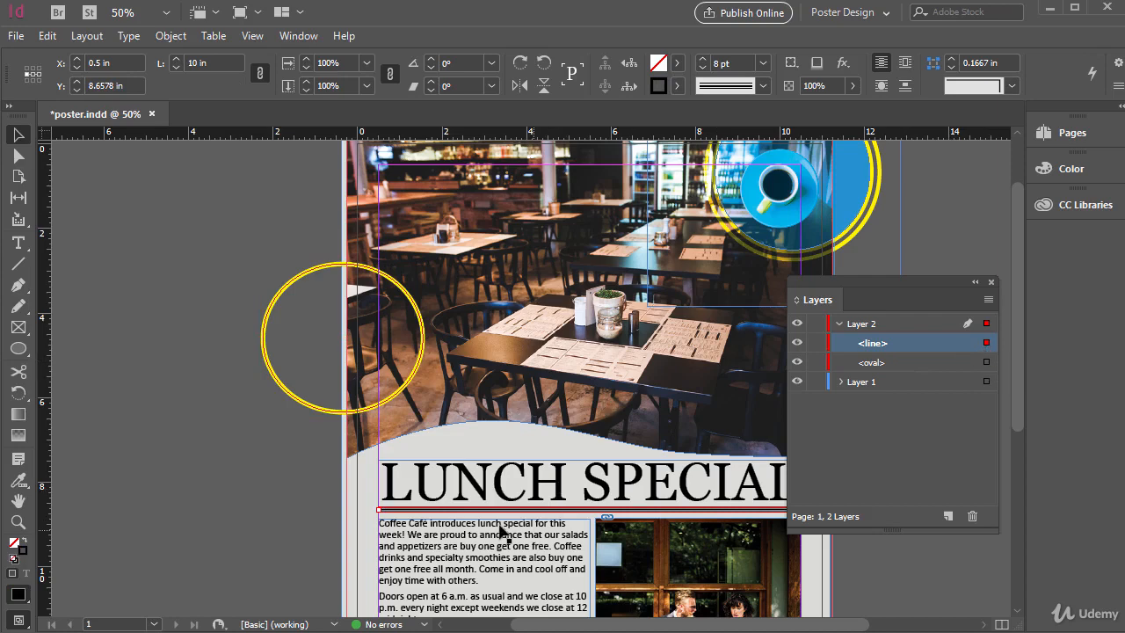
Identify the path and food.jpeg on the poster by selecting each through its entry in Layer 1, and collapse the layer
left_click(840, 324)
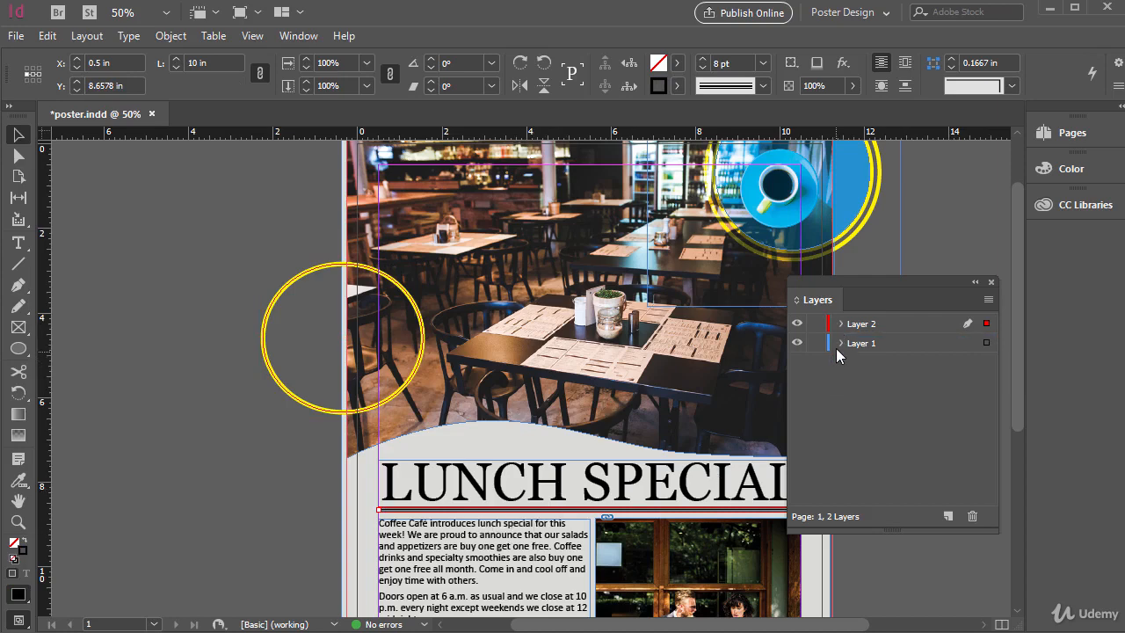
left_click(840, 344)
left_click(976, 343)
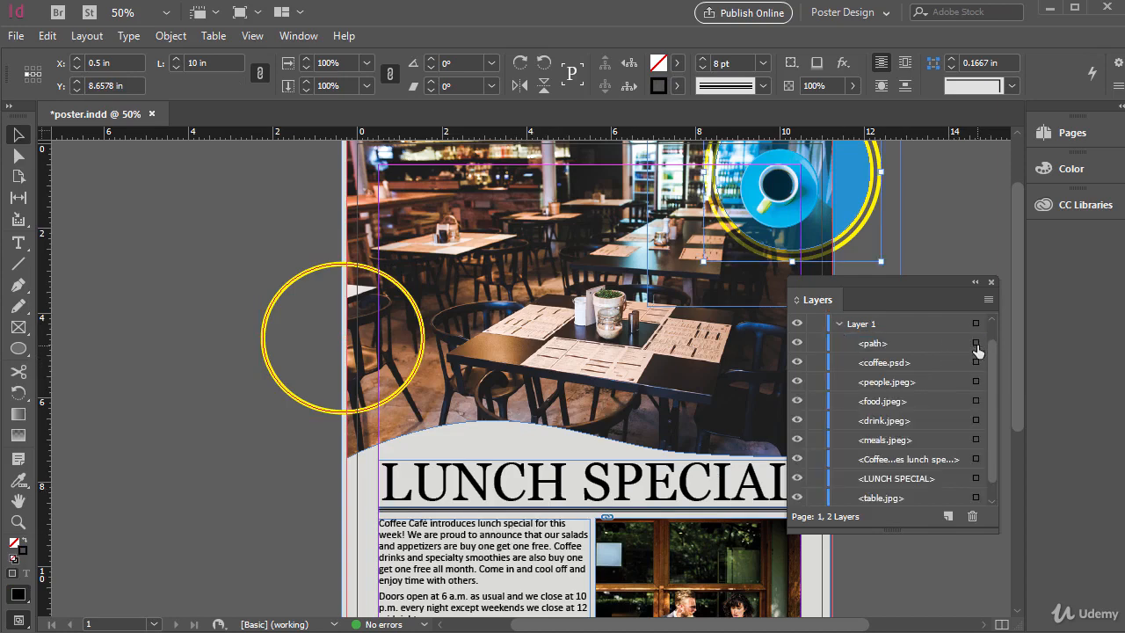
left_click(976, 401)
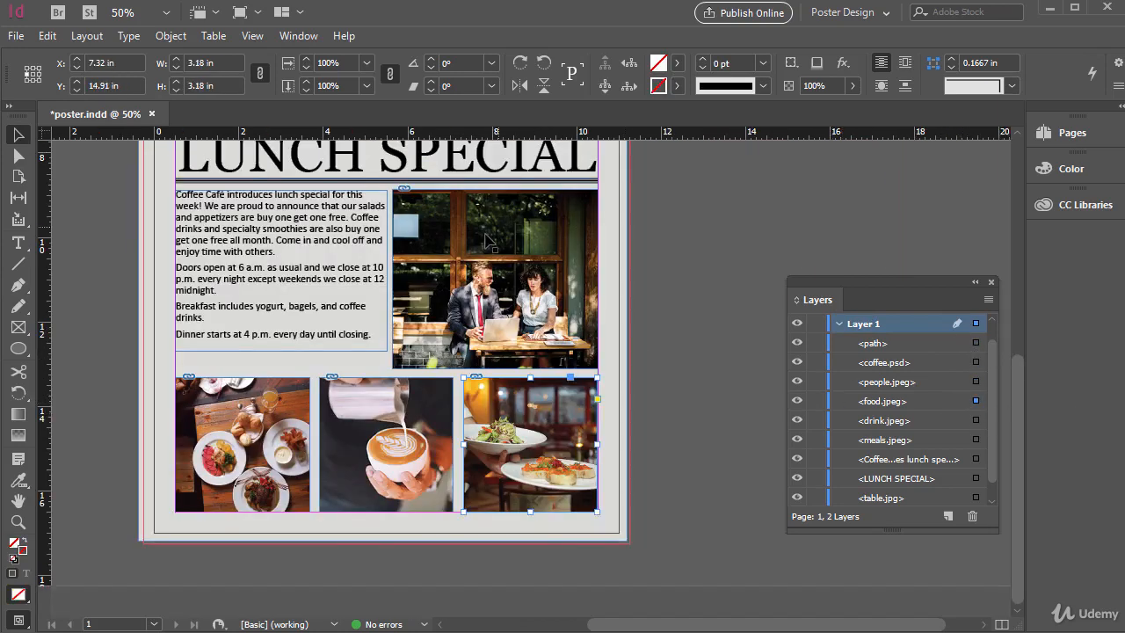
left_click(839, 324)
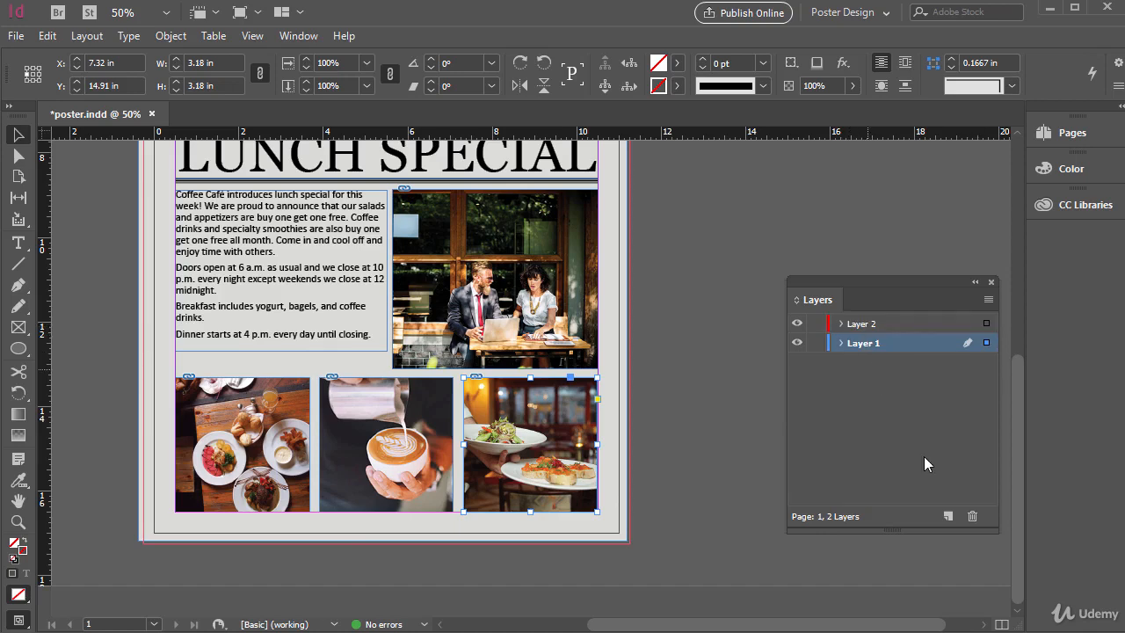
Create a new green layer named Photos above Layer 1
left_click(948, 517, "alt")
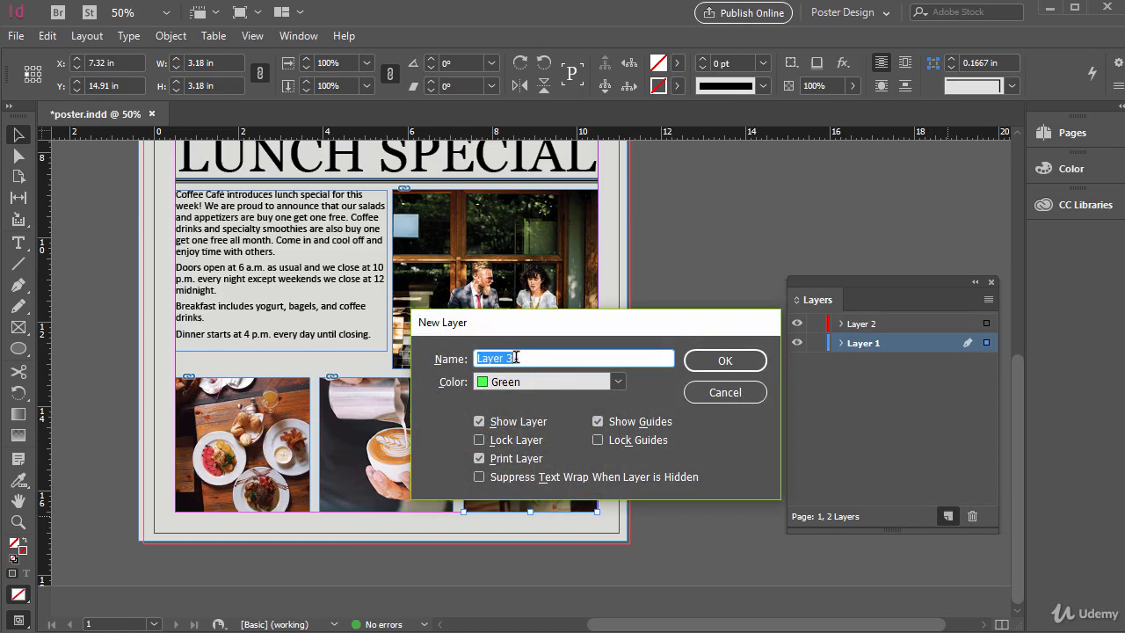
type("Photos")
left_click(699, 360)
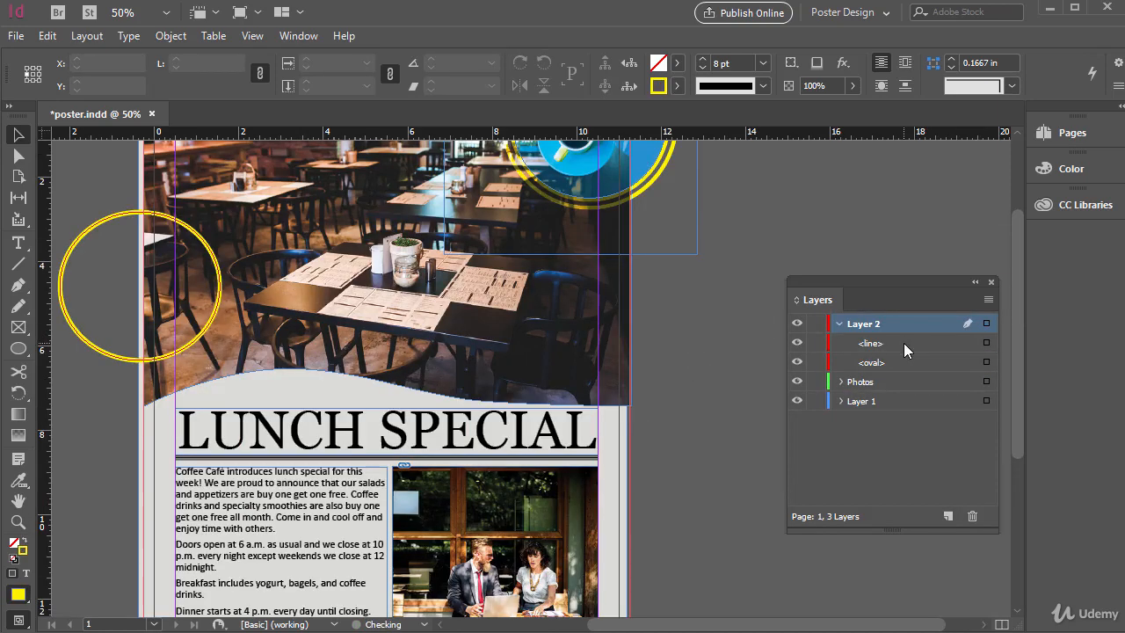
Select the line below the LUNCH SPECIAL headline and arrange it behind the oval within Layer 2
left_click(895, 345)
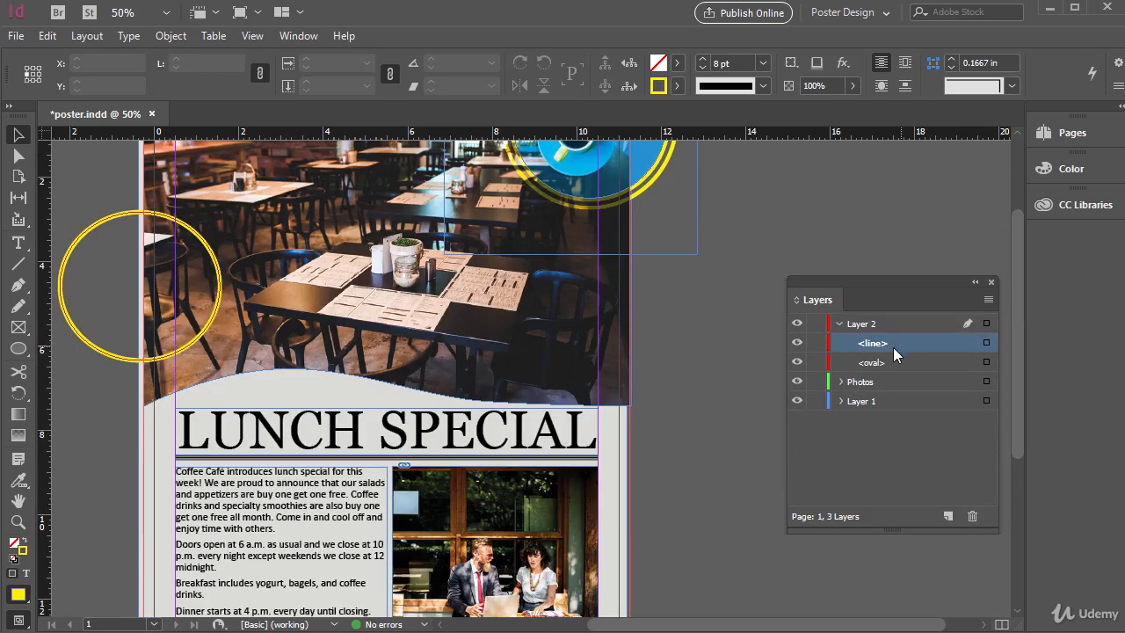
left_click(479, 460)
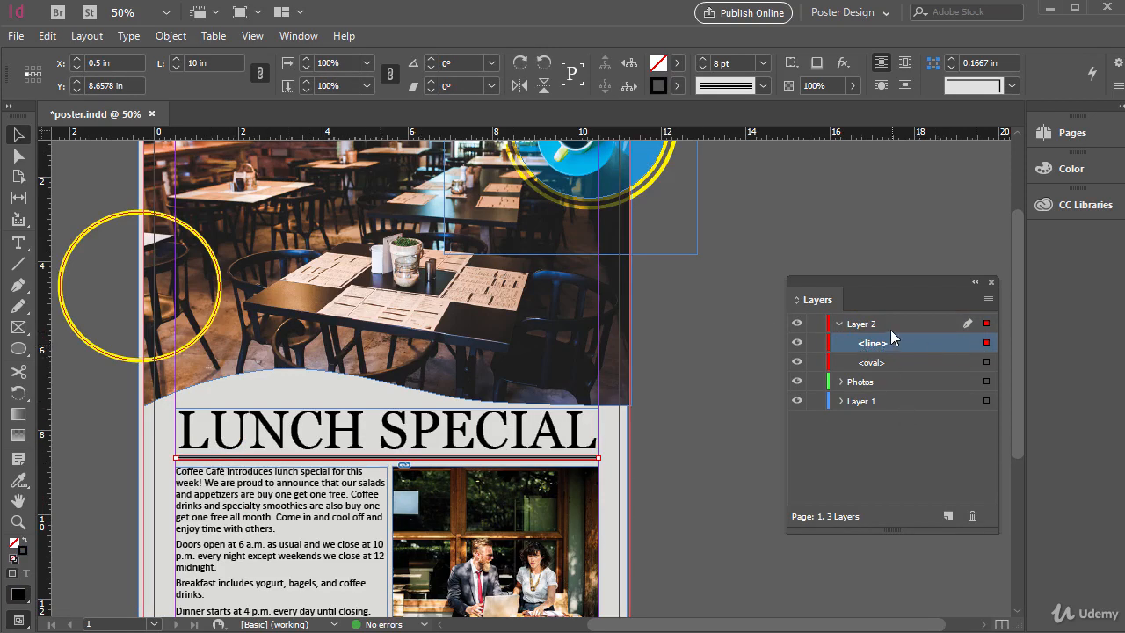
left_click(176, 40)
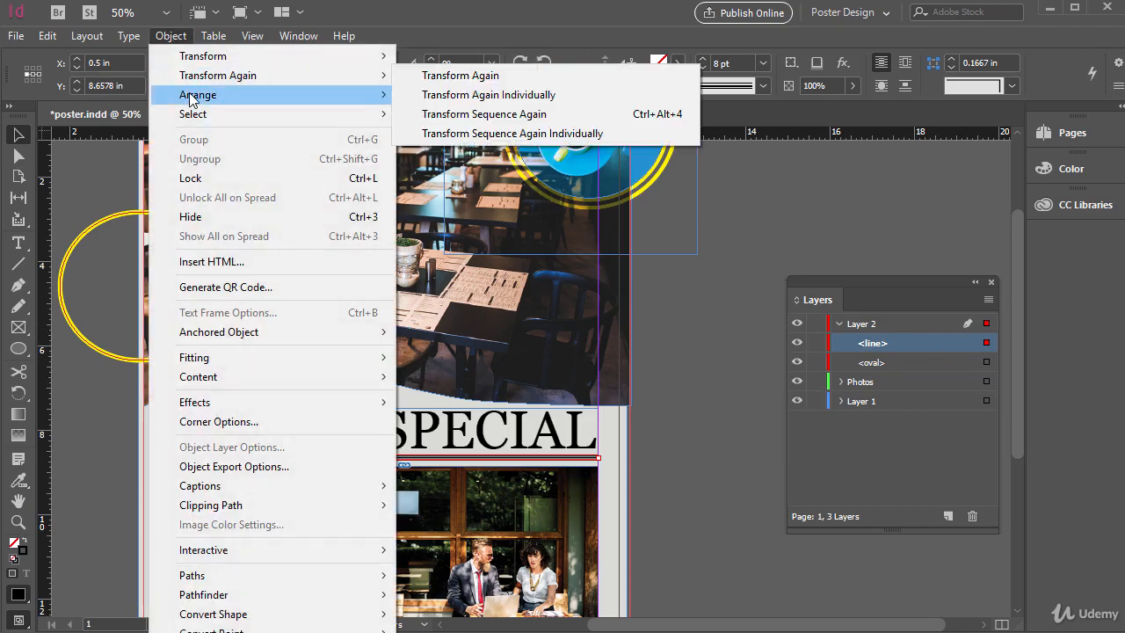
mouse_move(264, 94)
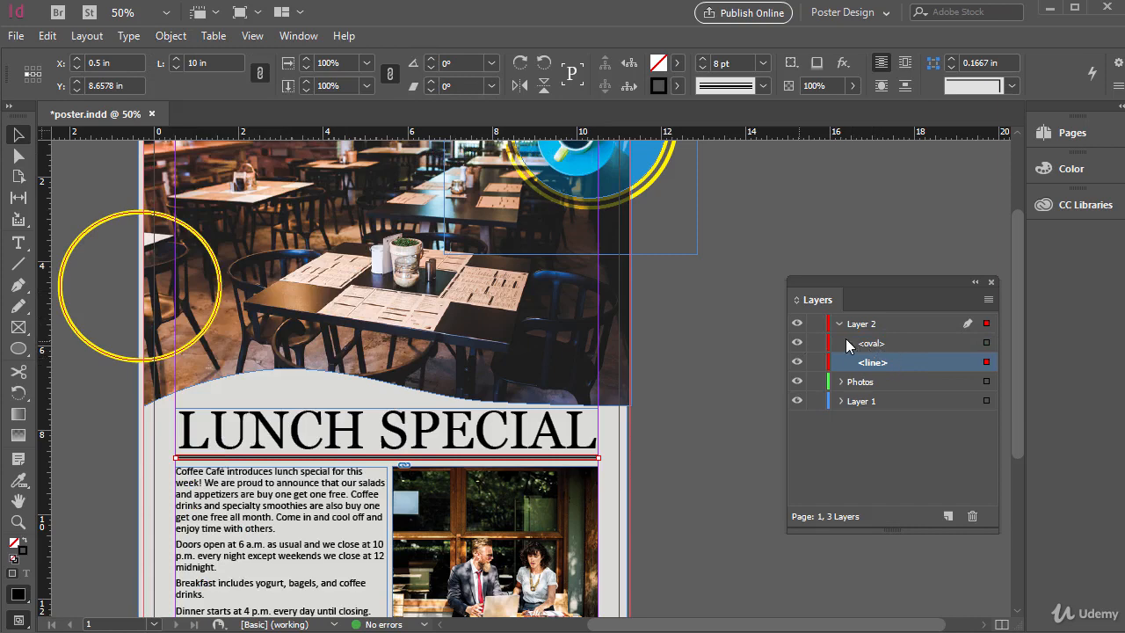
Move the oval over the headline, then back over the table photo's left edge, to about X -3.03 in, Y 4.6 in
left_click(112, 221)
left_click_drag(112, 221, 136, 381)
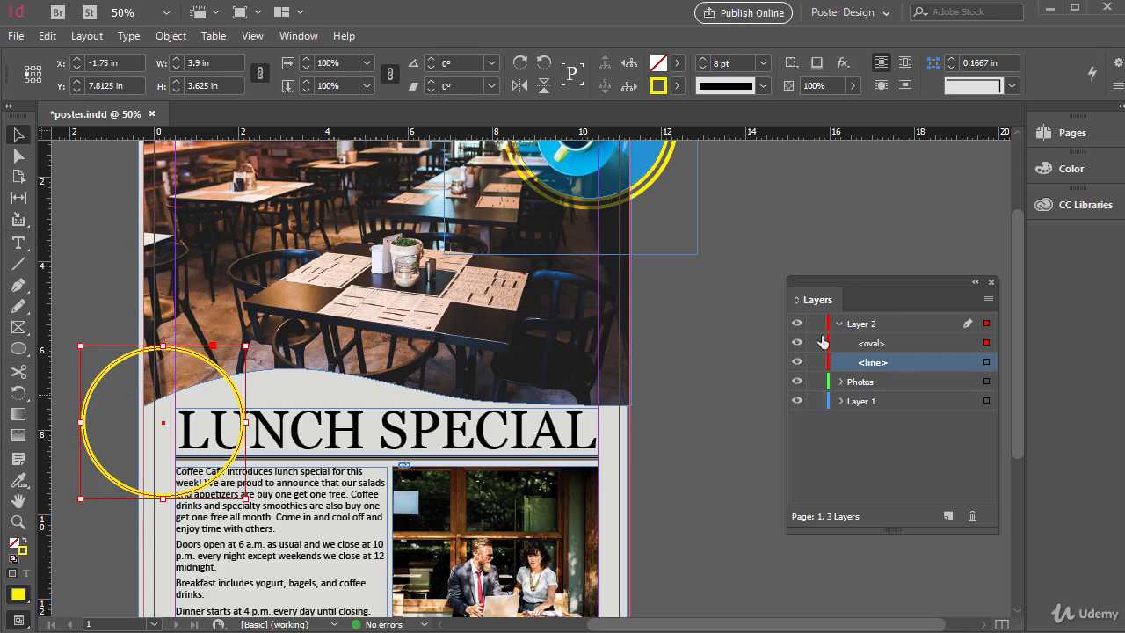
left_click_drag(141, 357, 87, 219)
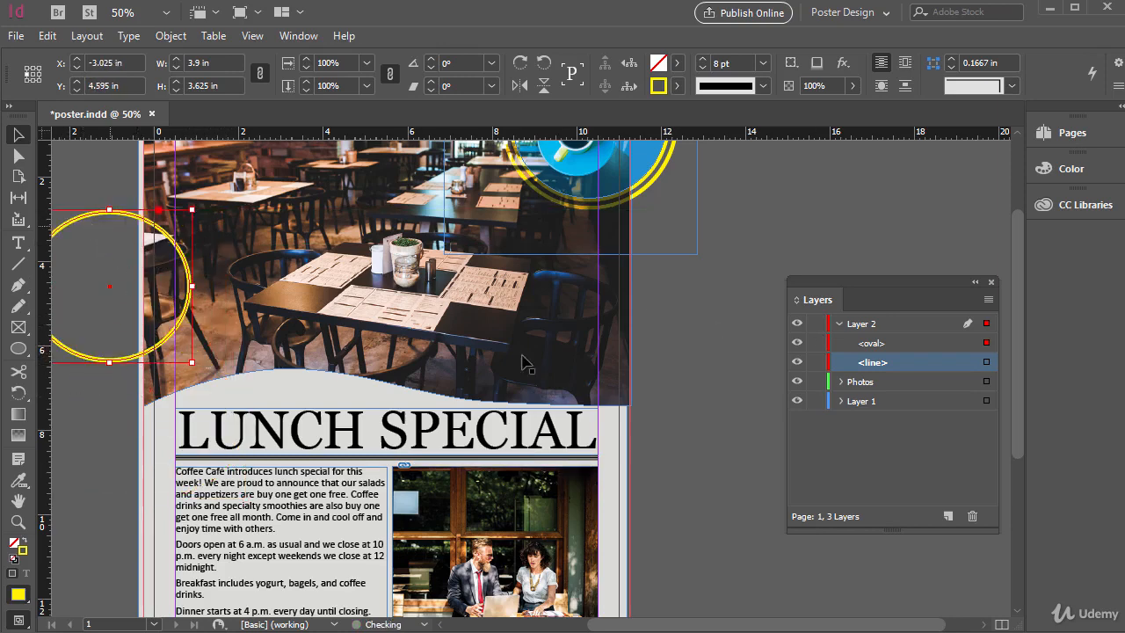
Review the objects in Layer 1, collapse all the layers and lock Layer 2
left_click(840, 324)
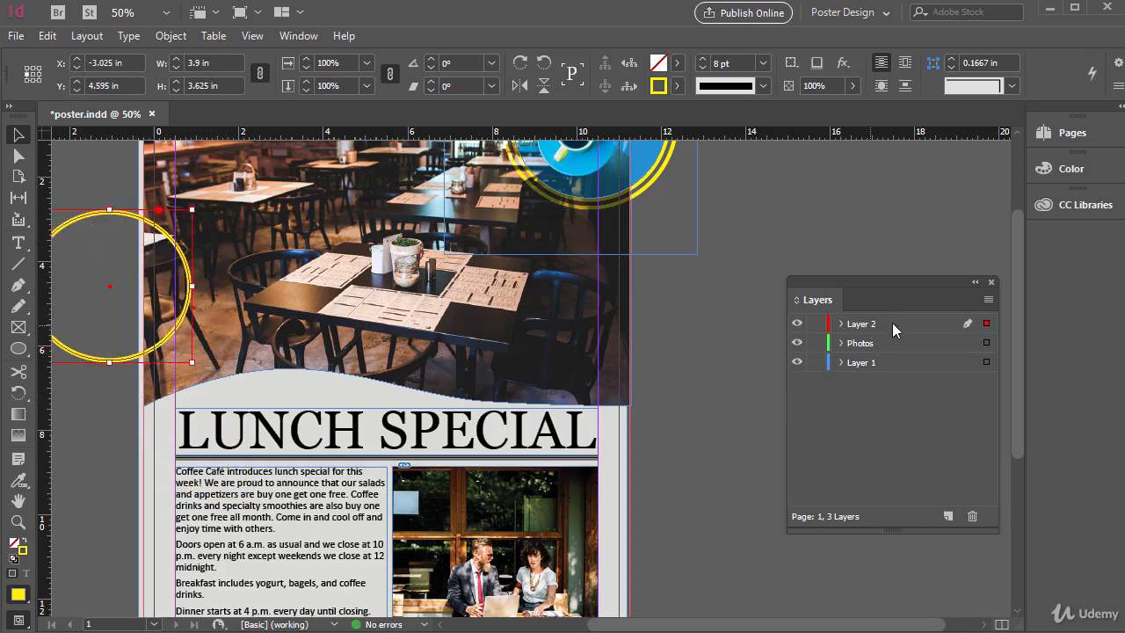
left_click(840, 342)
left_click(840, 363)
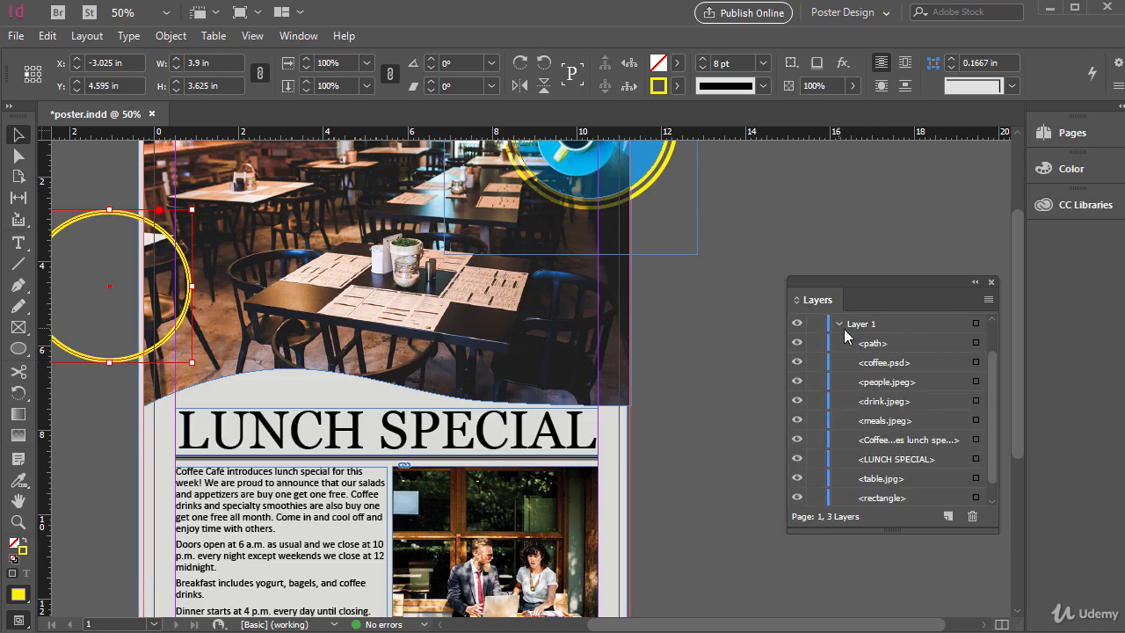
left_click(841, 324)
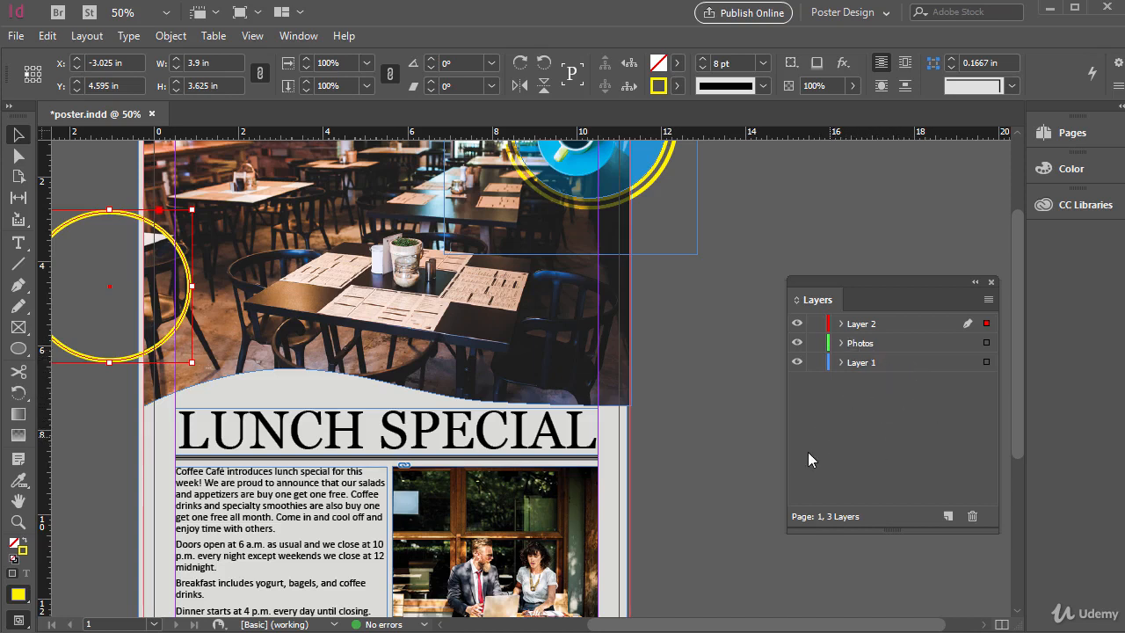
left_click(815, 326)
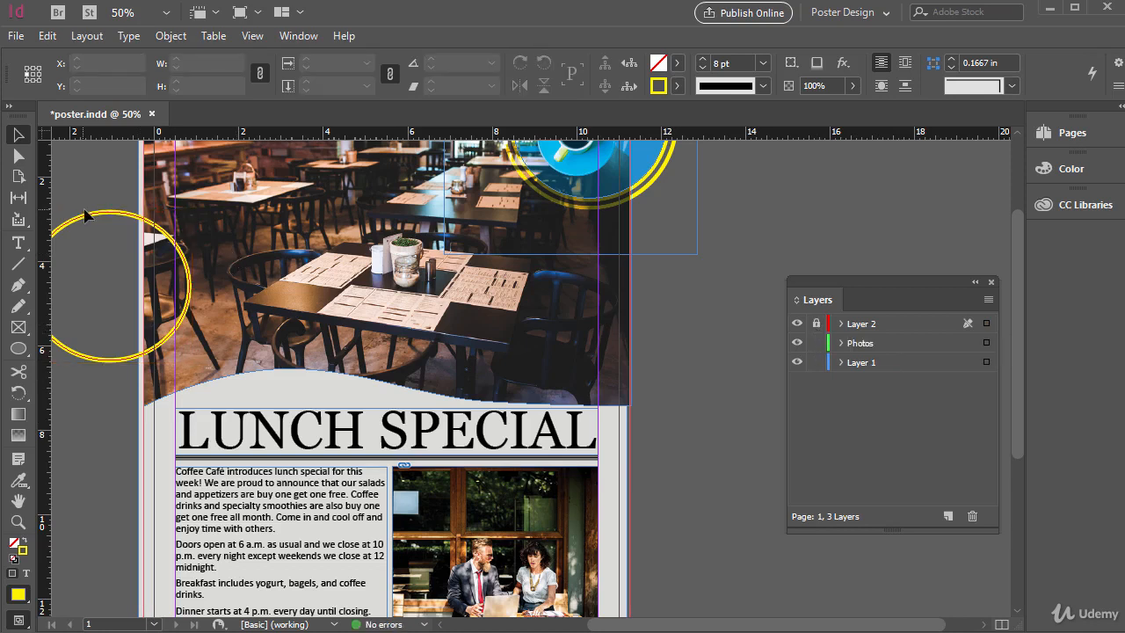
Unlock Layer 2 and keep the full list of layers expanded
left_click(794, 301)
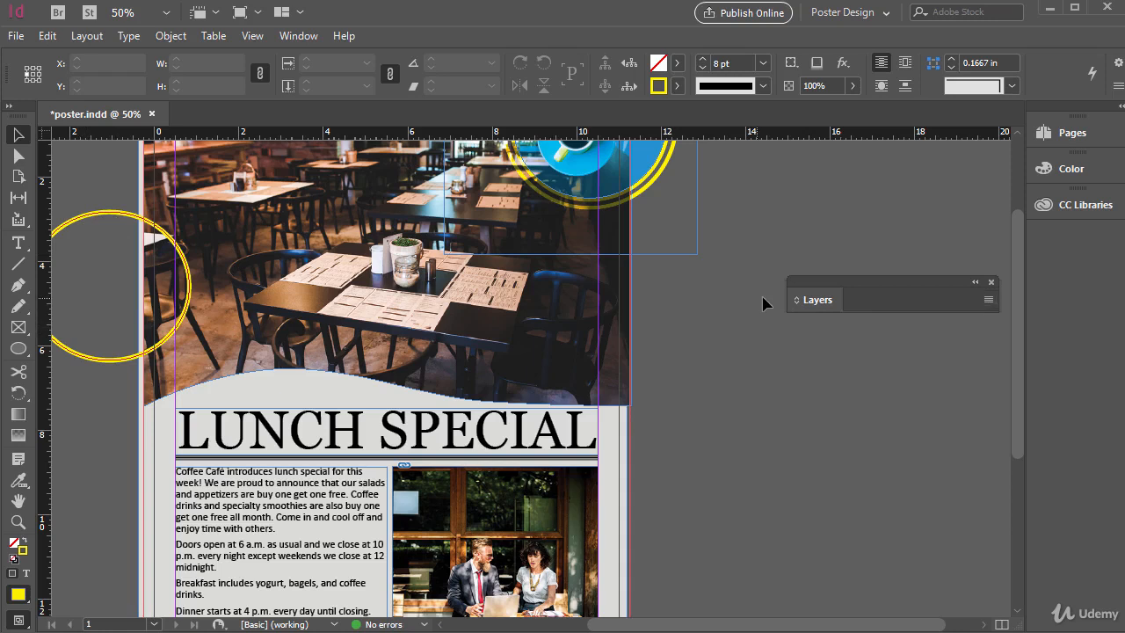
left_click(795, 300)
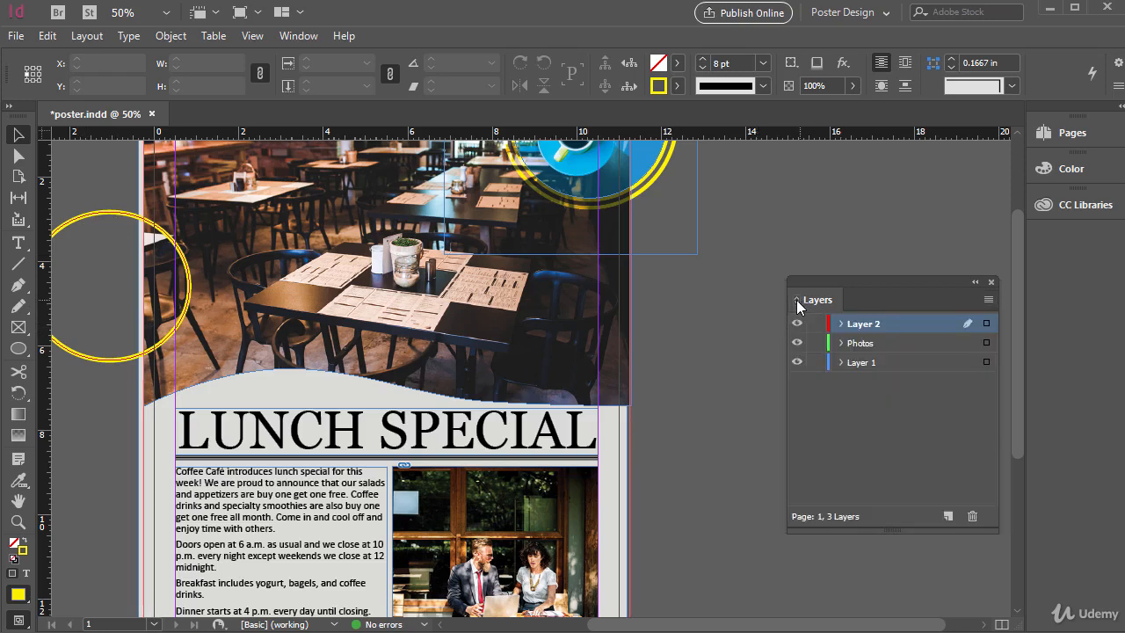
Delete the Photos layer and undo the deletion, twice in a row
left_click(863, 344)
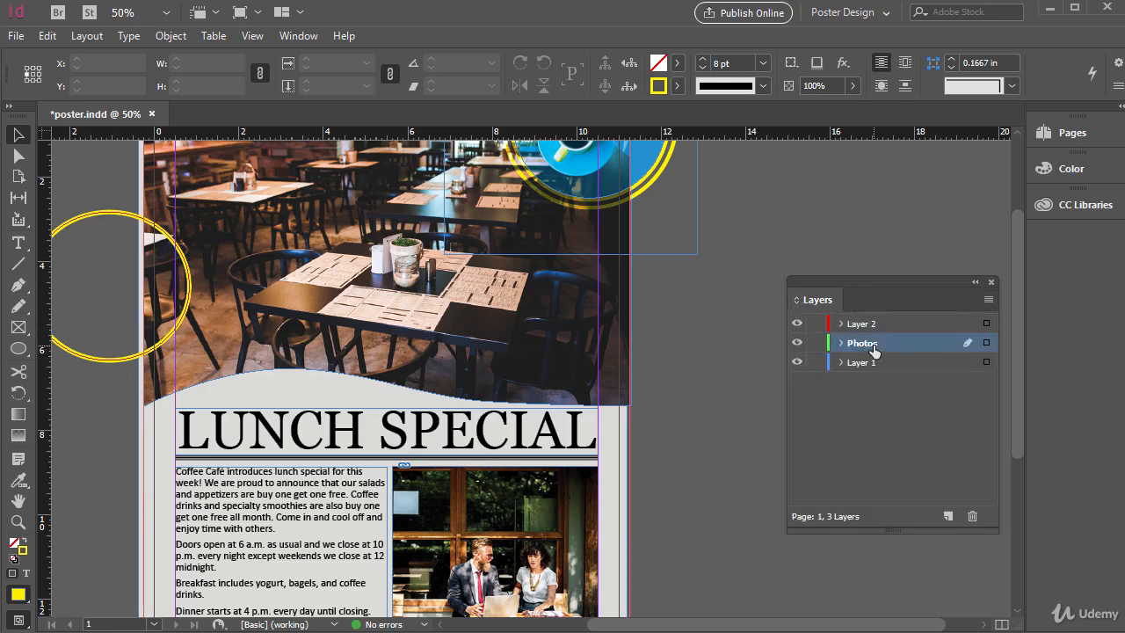
left_click(974, 517)
key("ctrl+z")
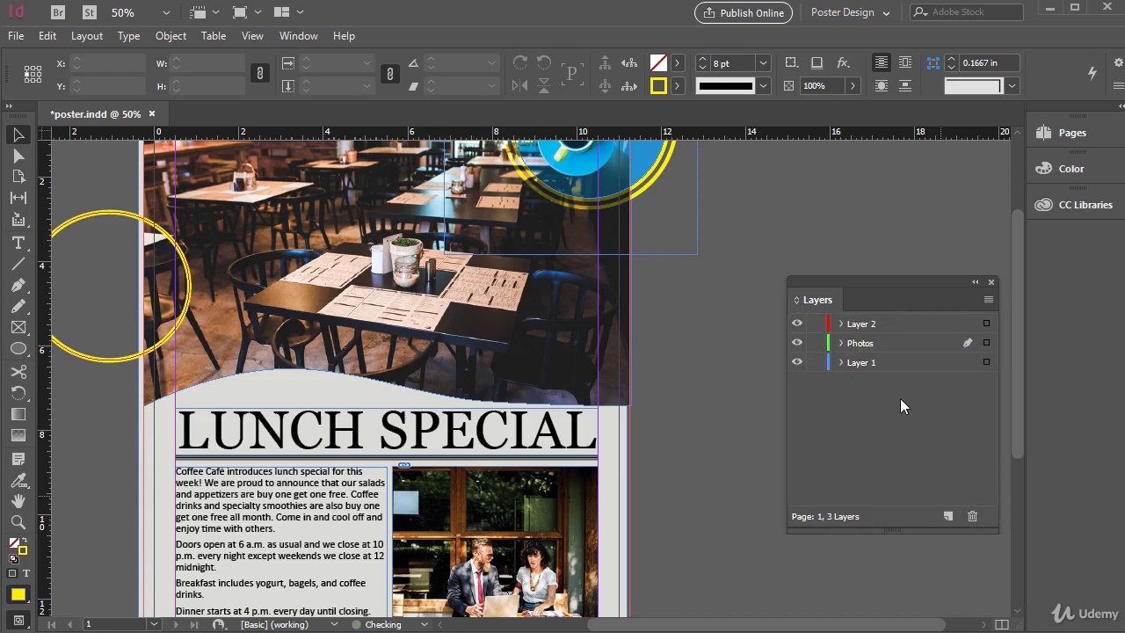
left_click(881, 345)
left_click(973, 516)
key("ctrl+z")
Examine the layer commands available for the Photos layer, leave them unused and place the layer list beside the poster
left_click_drag(948, 281, 748, 258)
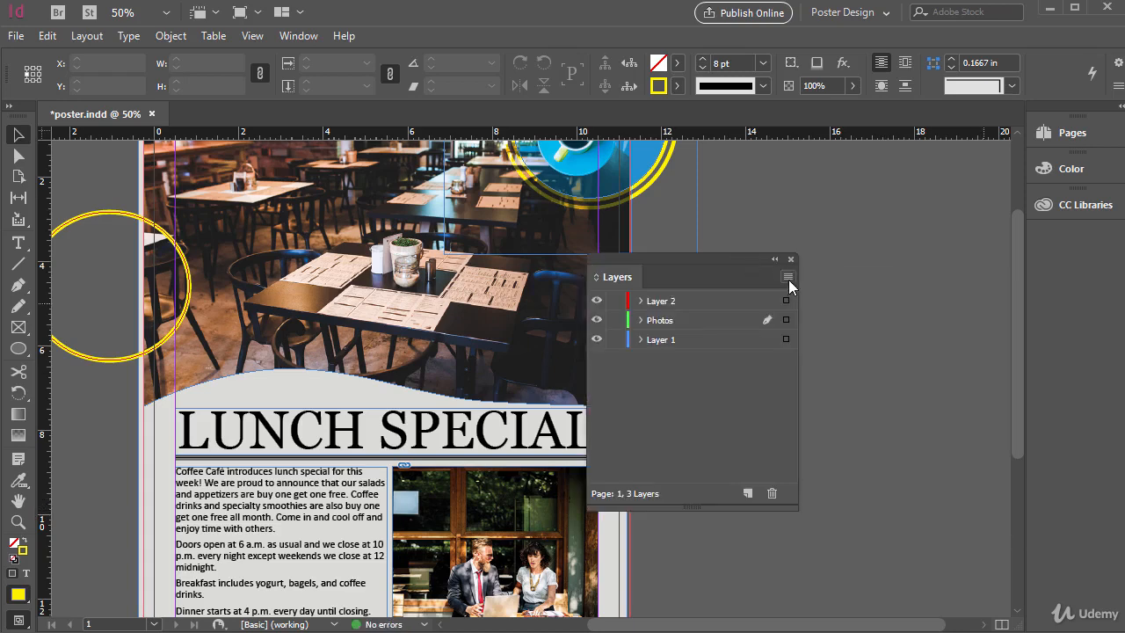
left_click(789, 280)
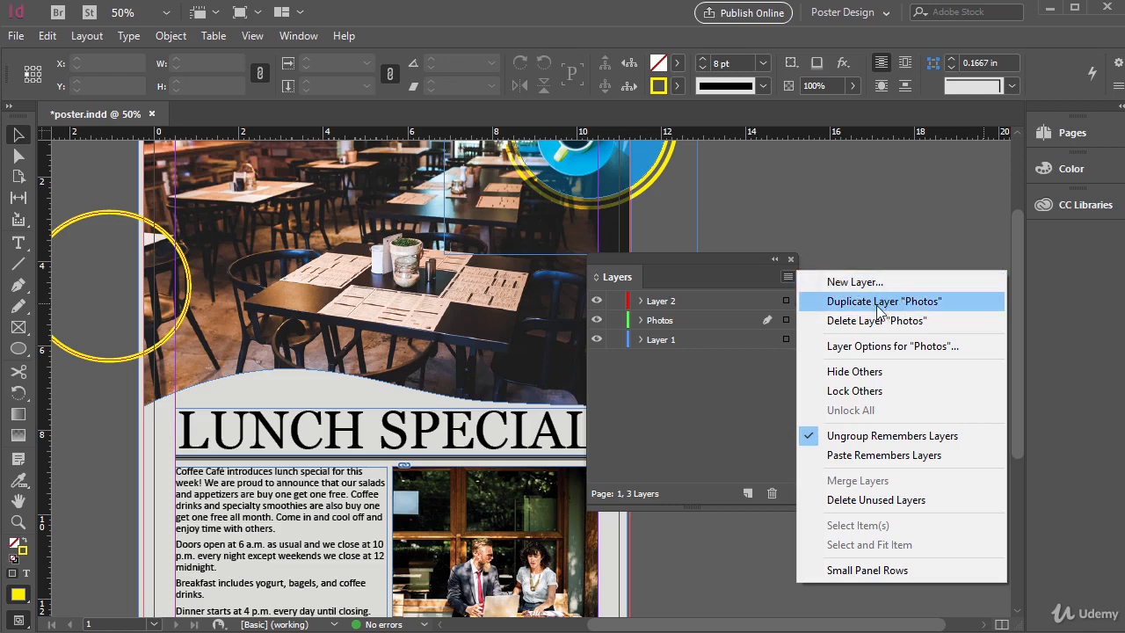
key("Escape")
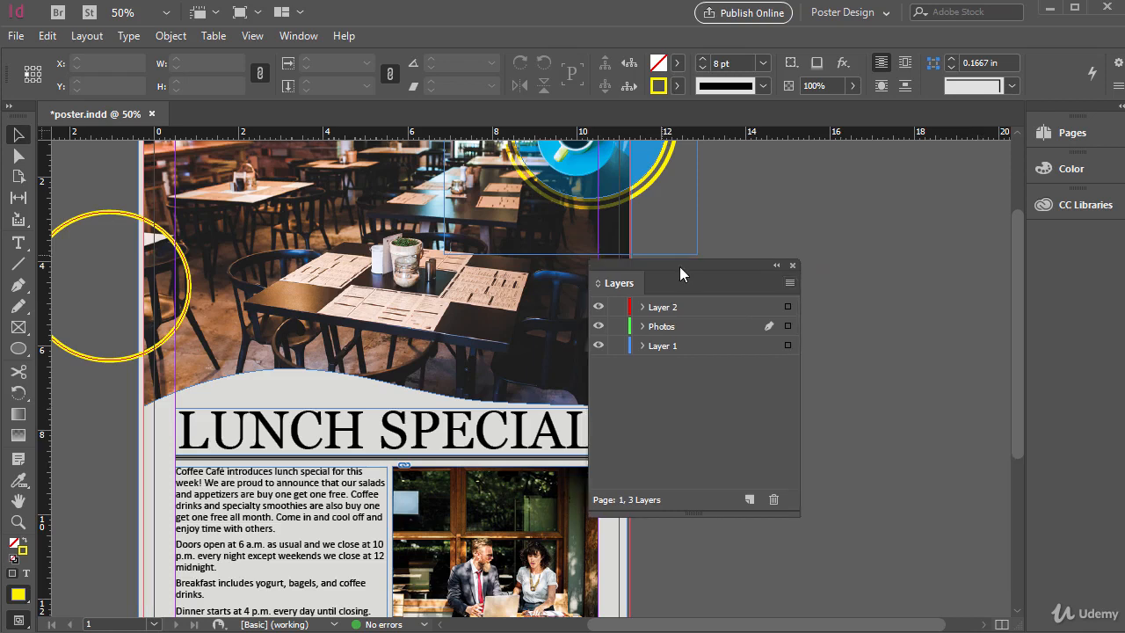
left_click_drag(680, 267, 811, 276)
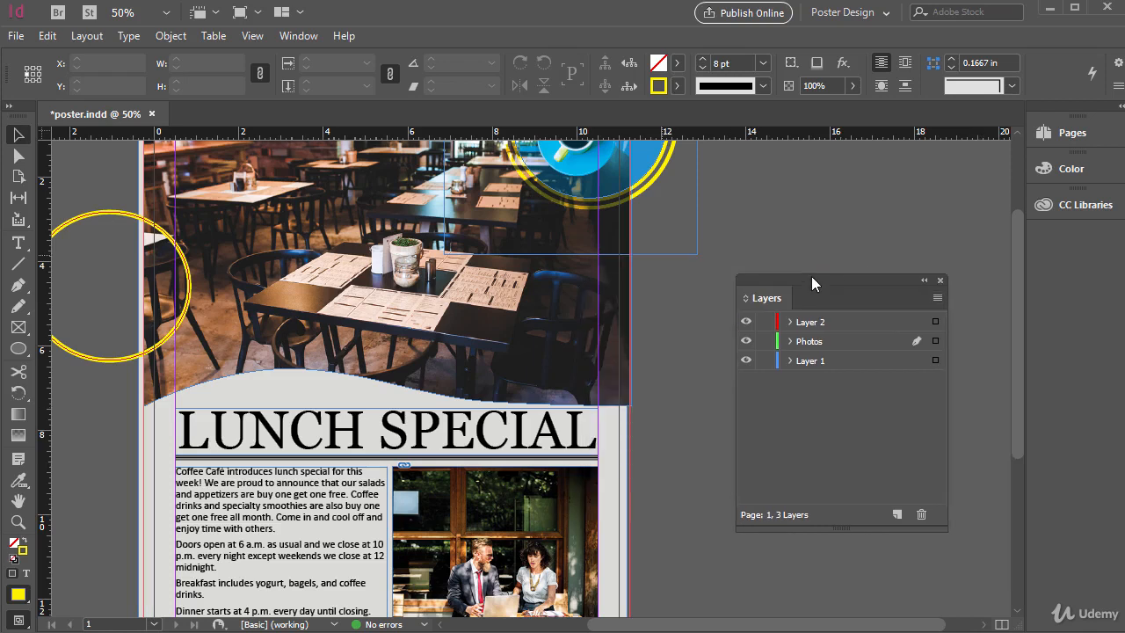
Select the yellow oval over the table photo's left edge
left_click(130, 218)
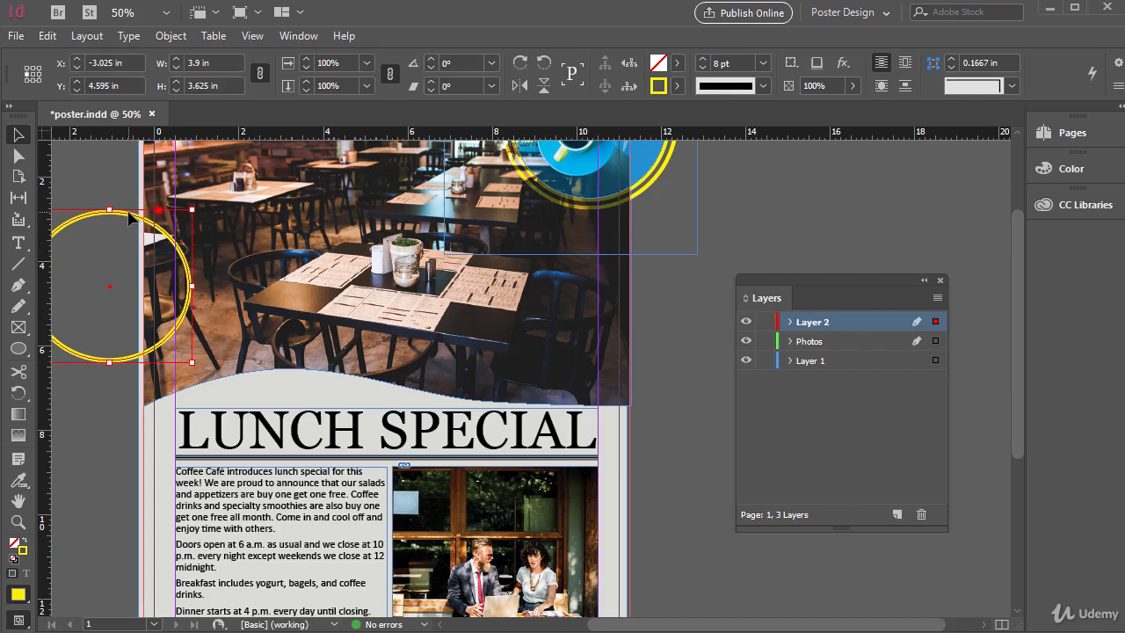